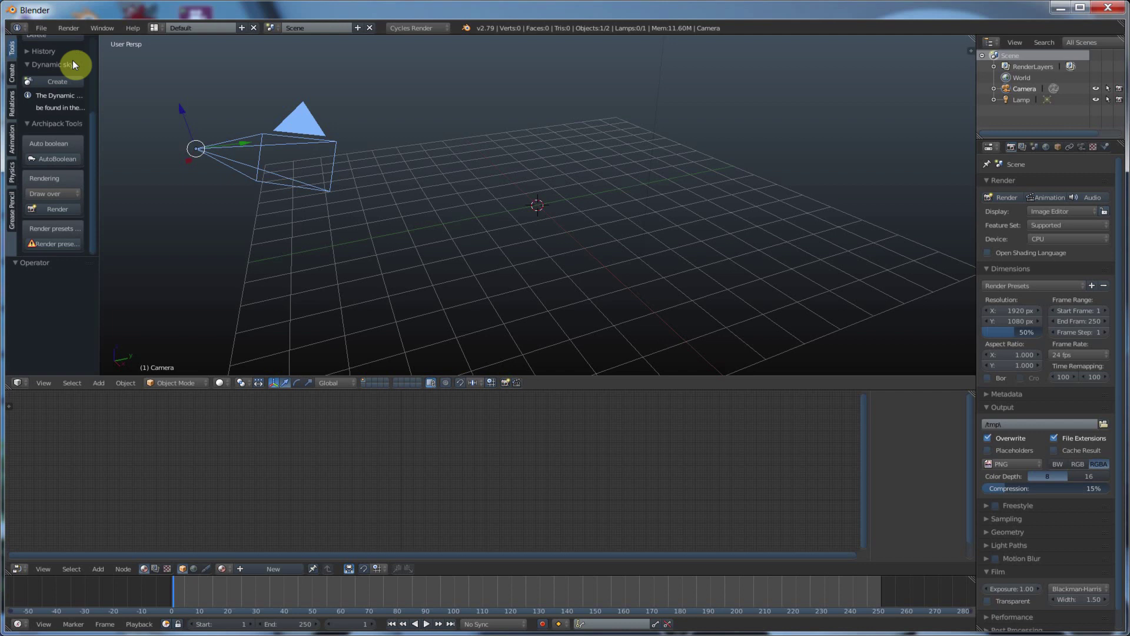
Add a UV sphere and slide it along the Y axis to about Y -6.897.
{"action": "left_click_drag", "start_coordinate": [96, 139], "coordinate": [96, 51]}
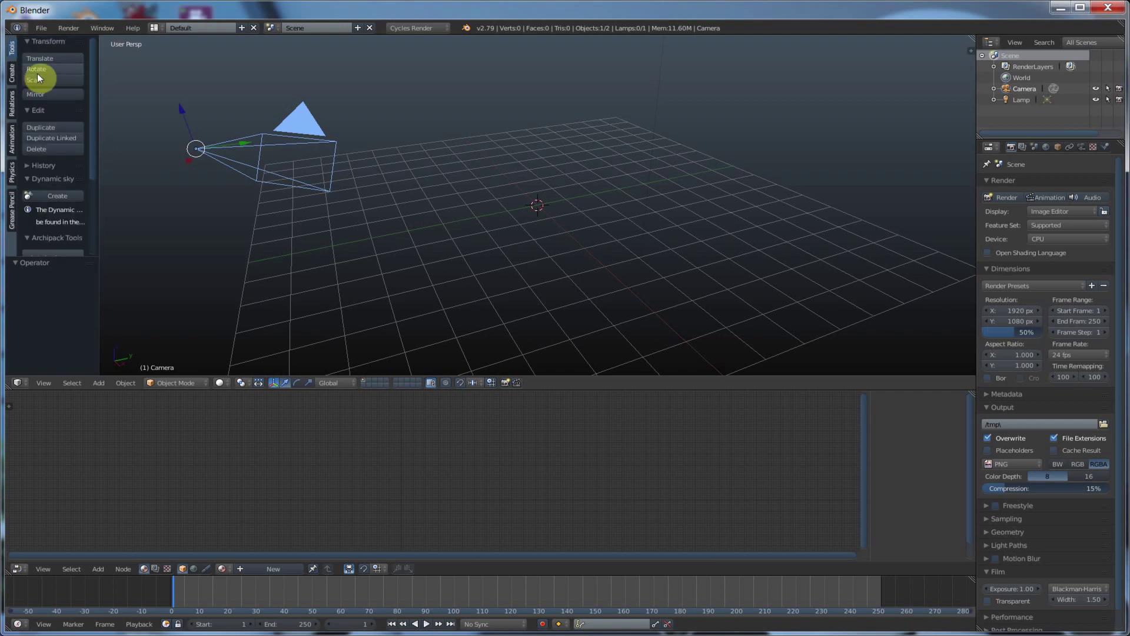
{"action": "left_click", "coordinate": [12, 73]}
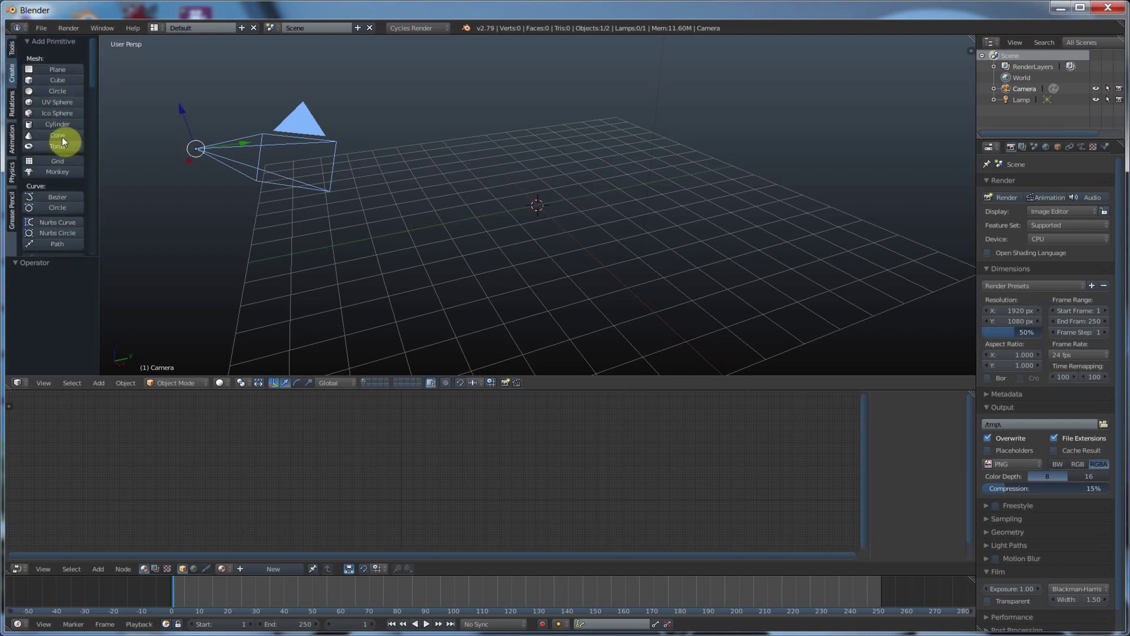
{"action": "left_click", "coordinate": [49, 104]}
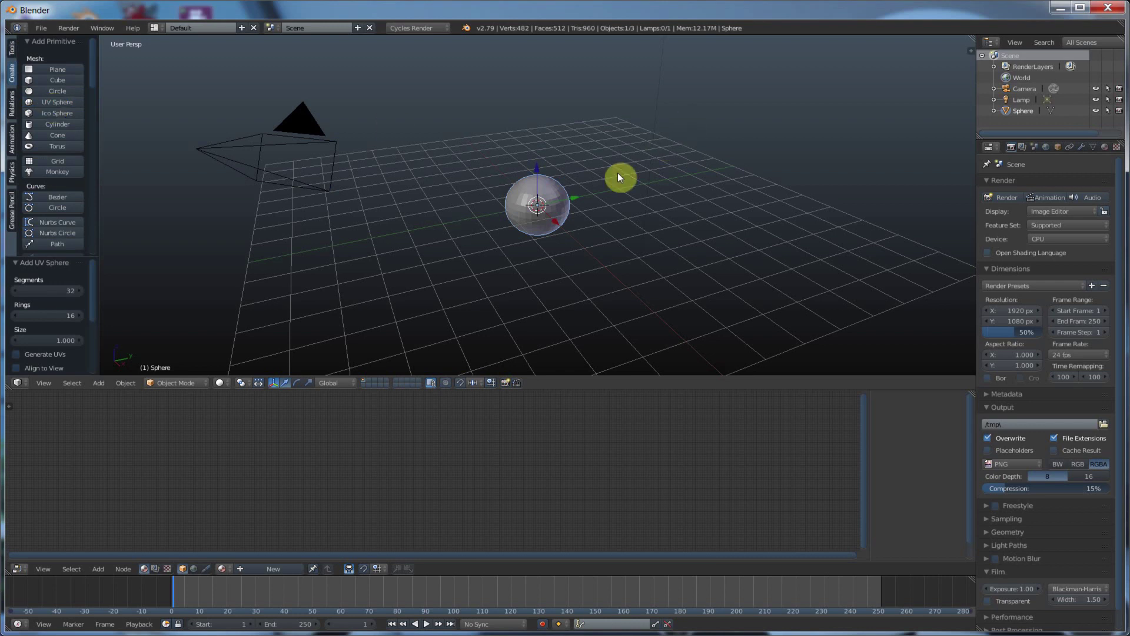
{"action": "left_click_drag", "start_coordinate": [582, 196], "coordinate": [337, 247]}
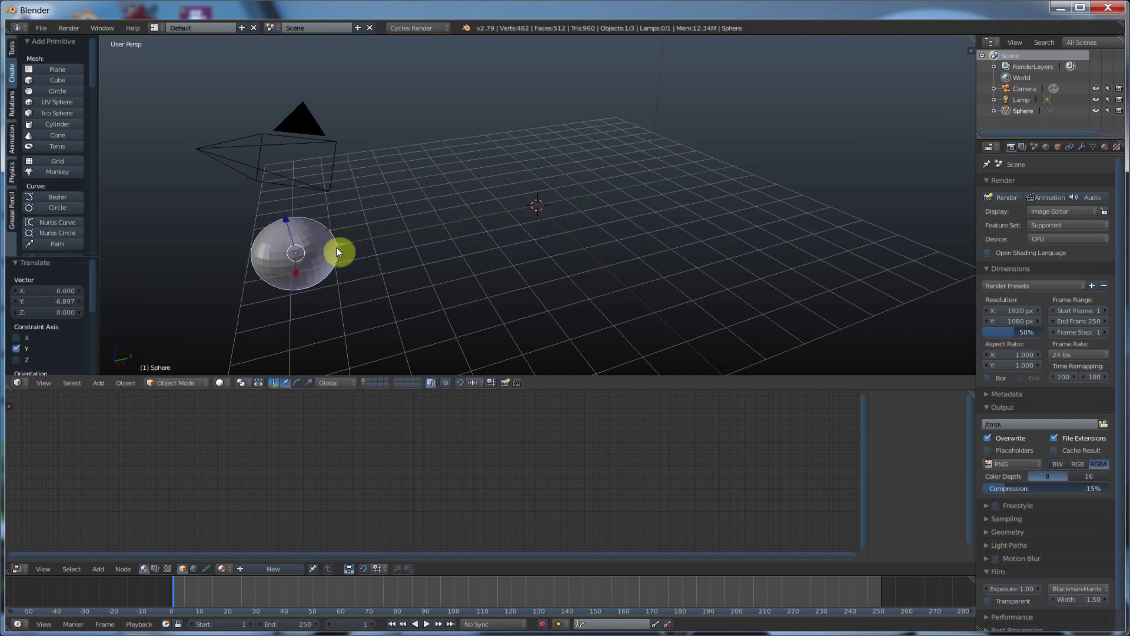
Set the active keying set to Location and keyframe the sphere's location at frame 1.
{"action": "left_click", "coordinate": [581, 625]}
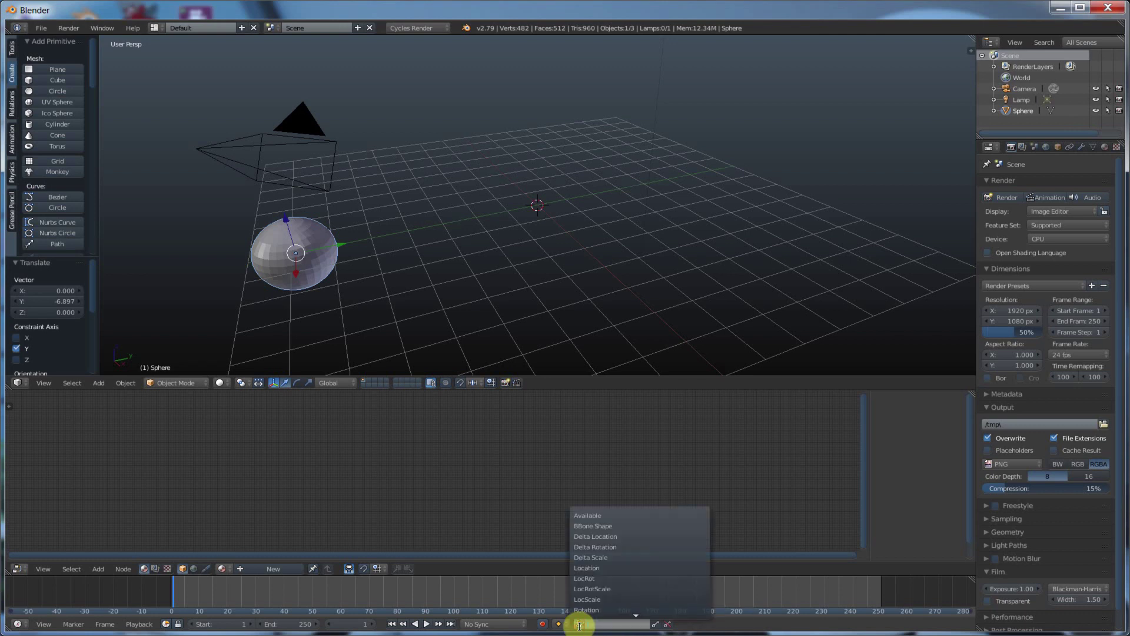
{"action": "left_click", "coordinate": [582, 568]}
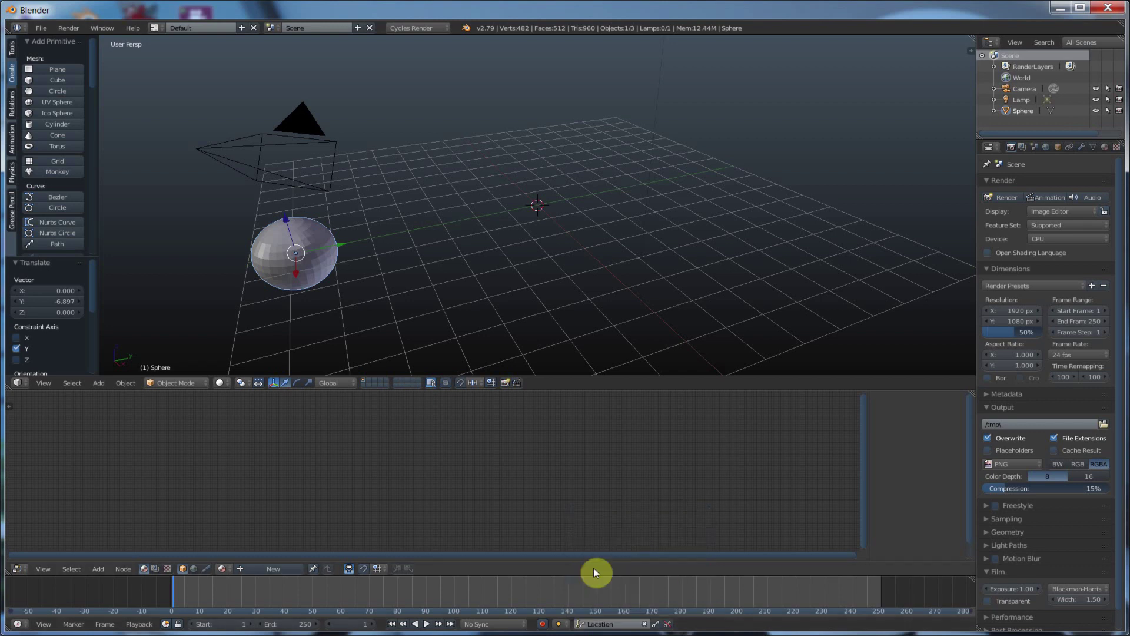
{"action": "left_click", "coordinate": [656, 626]}
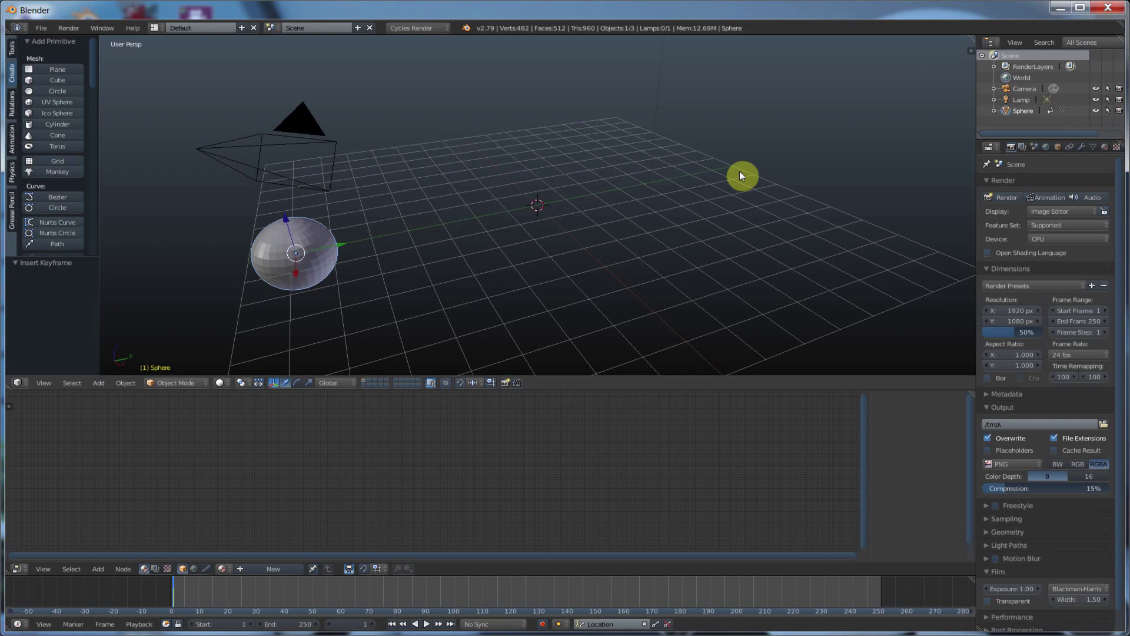
Slide the sphere 14.530 along Y, then play and stop the animation with Alt+A.
{"action": "left_click_drag", "start_coordinate": [341, 242], "coordinate": [771, 150]}
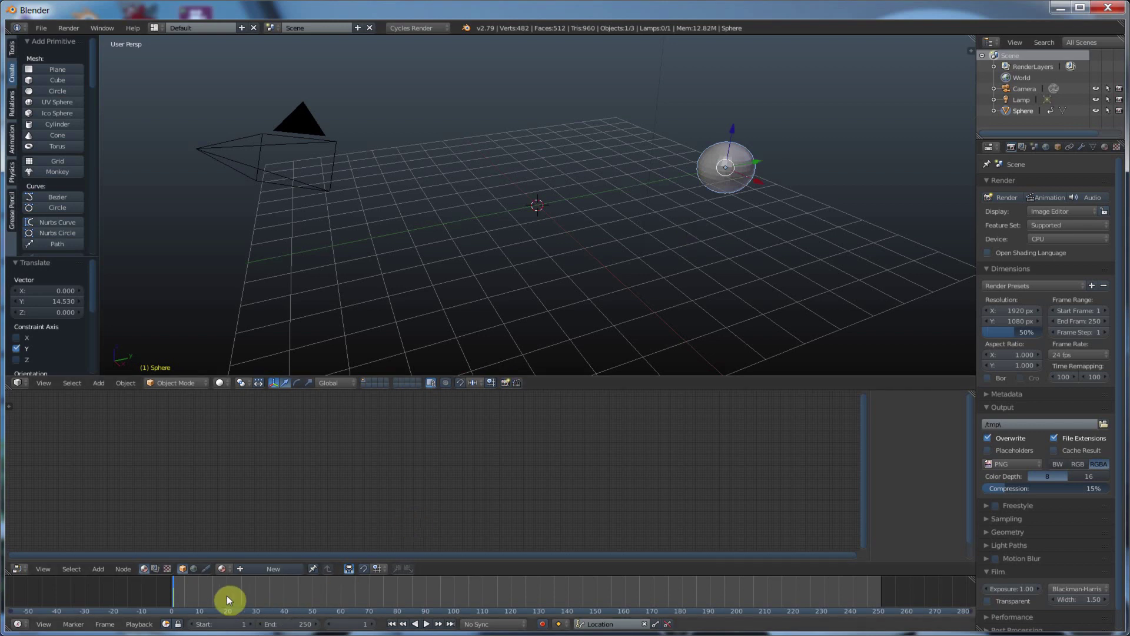
{"action": "key", "text": "alt+a"}
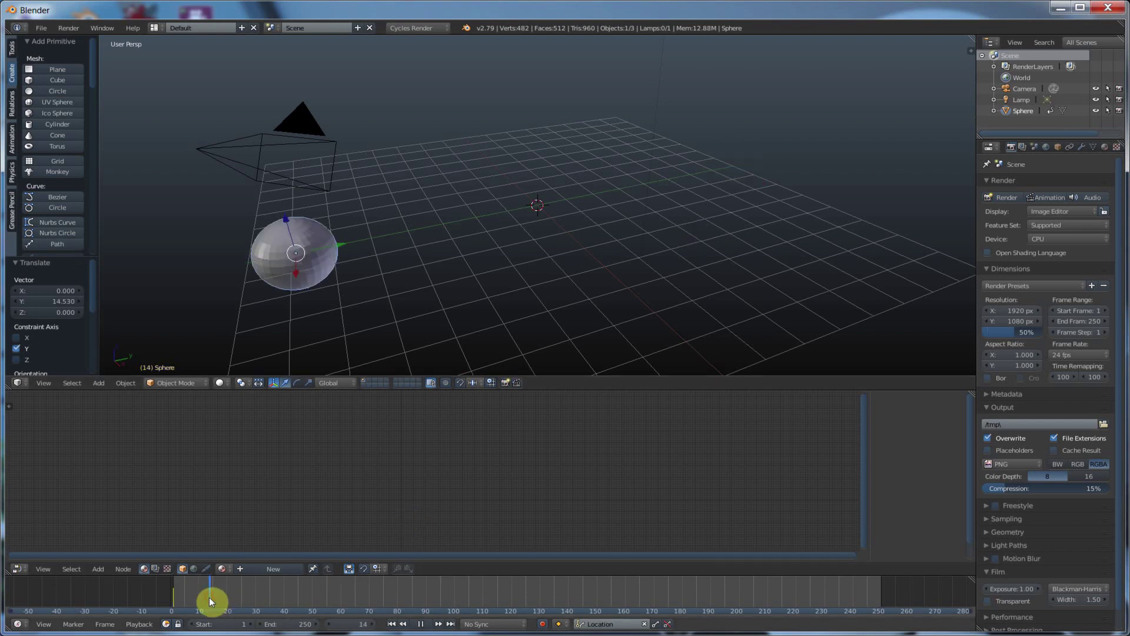
{"action": "key", "text": "alt+a"}
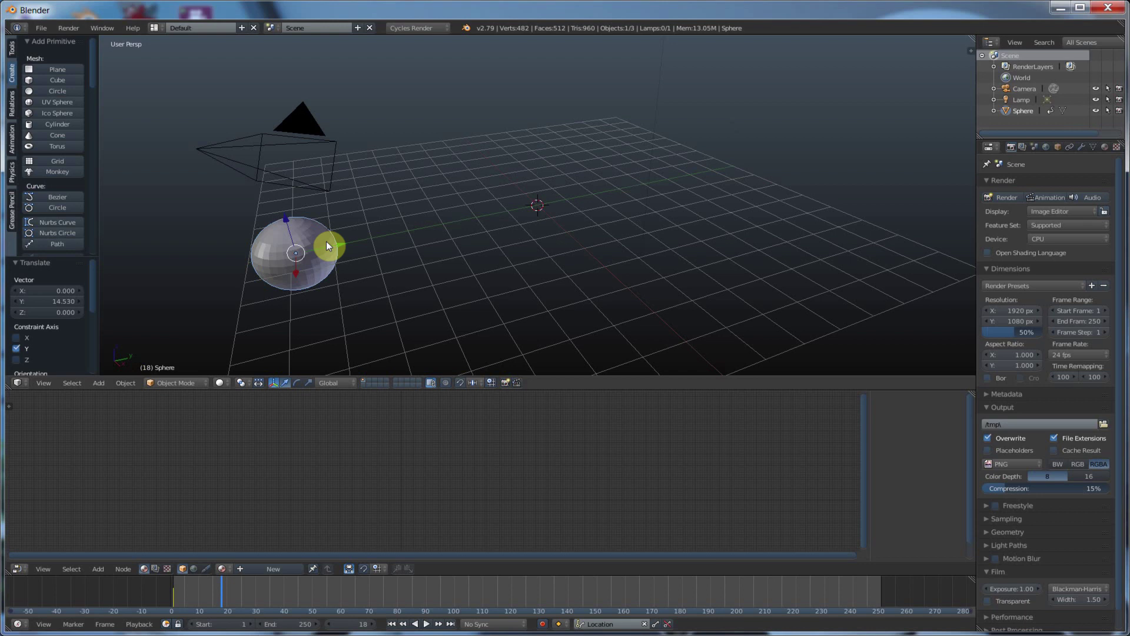
{"action": "key", "text": "alt+a"}
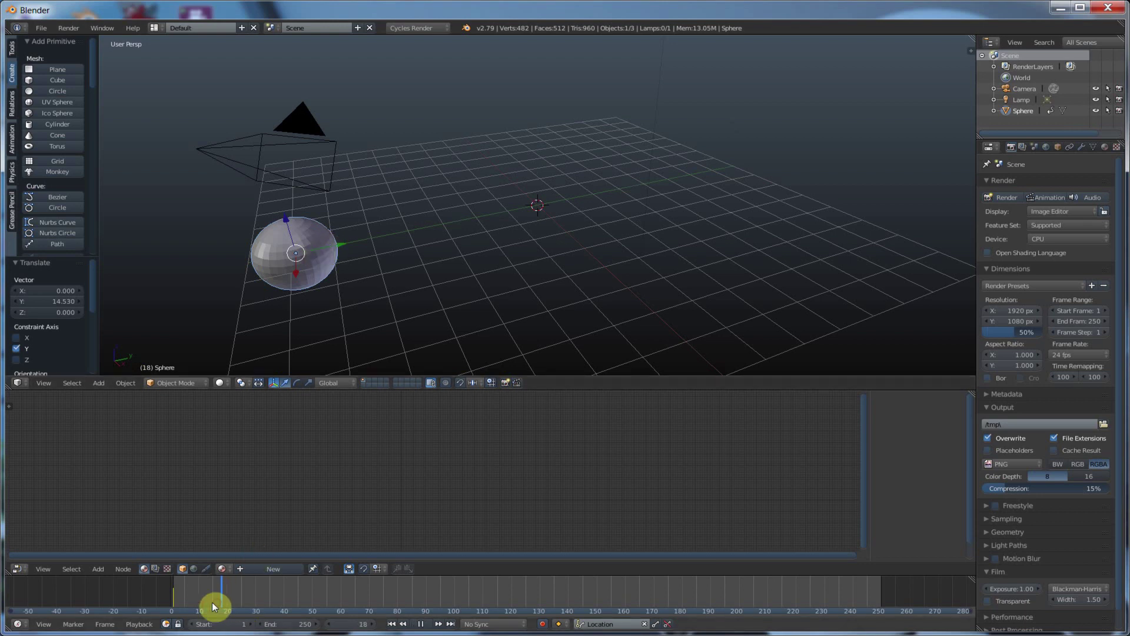
{"action": "left_click", "coordinate": [178, 603]}
{"action": "key", "text": "alt+a"}
At frame 48, move the sphere along Y to 13.833 and insert a Location keyframe.
{"action": "left_click", "coordinate": [299, 595]}
{"action": "key", "text": "alt+a"}
{"action": "left_click", "coordinate": [363, 625]}
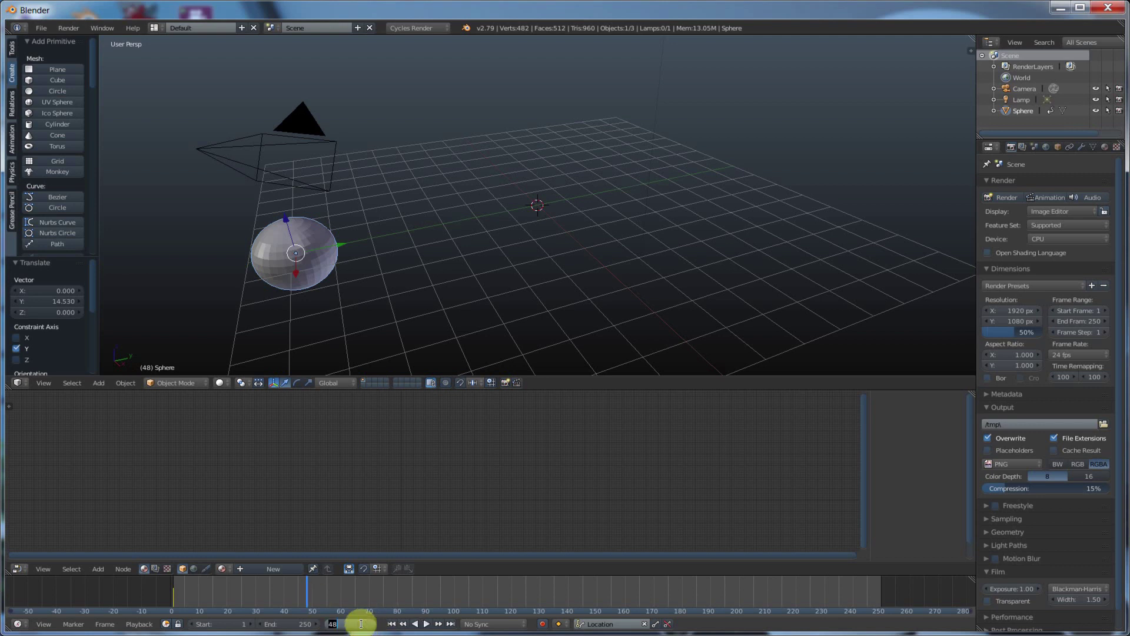
{"action": "key", "text": "Return"}
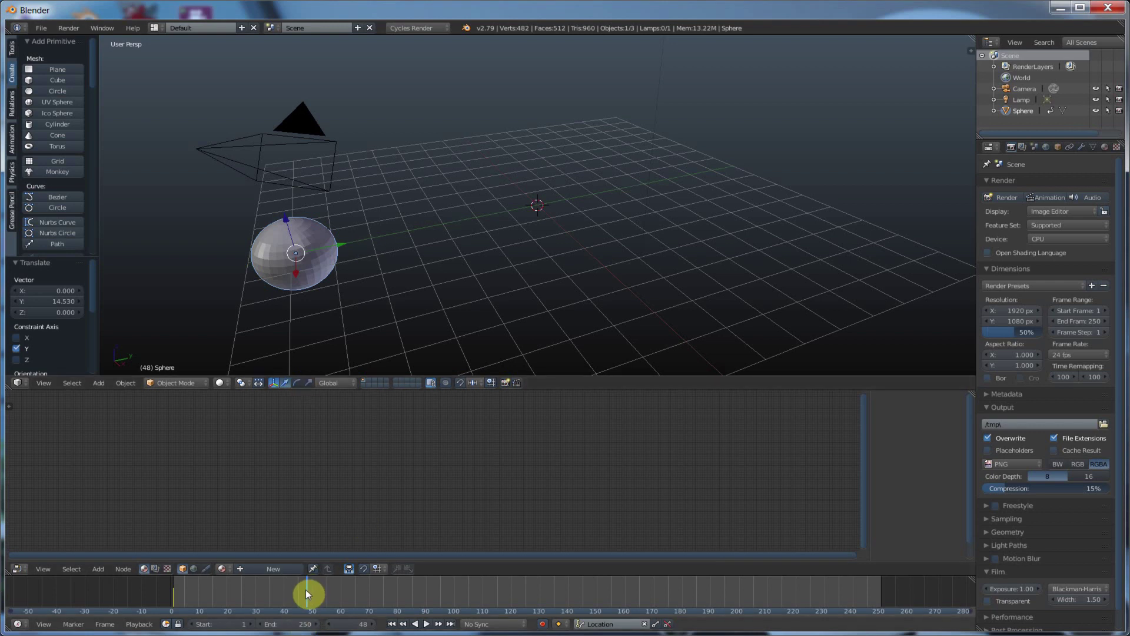
{"action": "left_click_drag", "start_coordinate": [338, 244], "coordinate": [752, 155]}
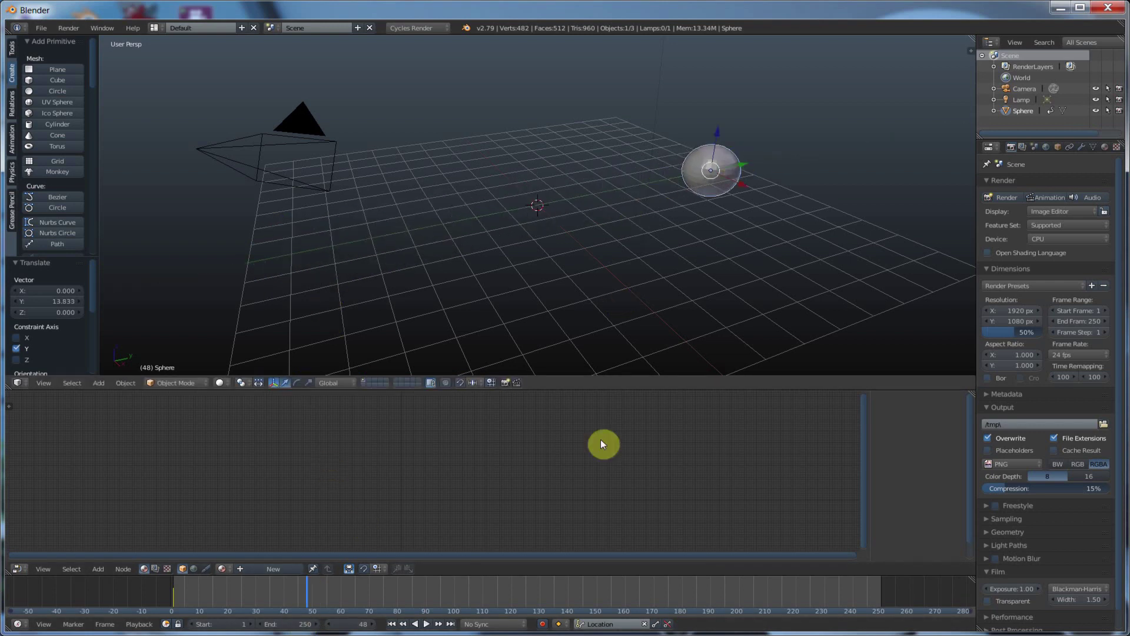
{"action": "left_click", "coordinate": [657, 625]}
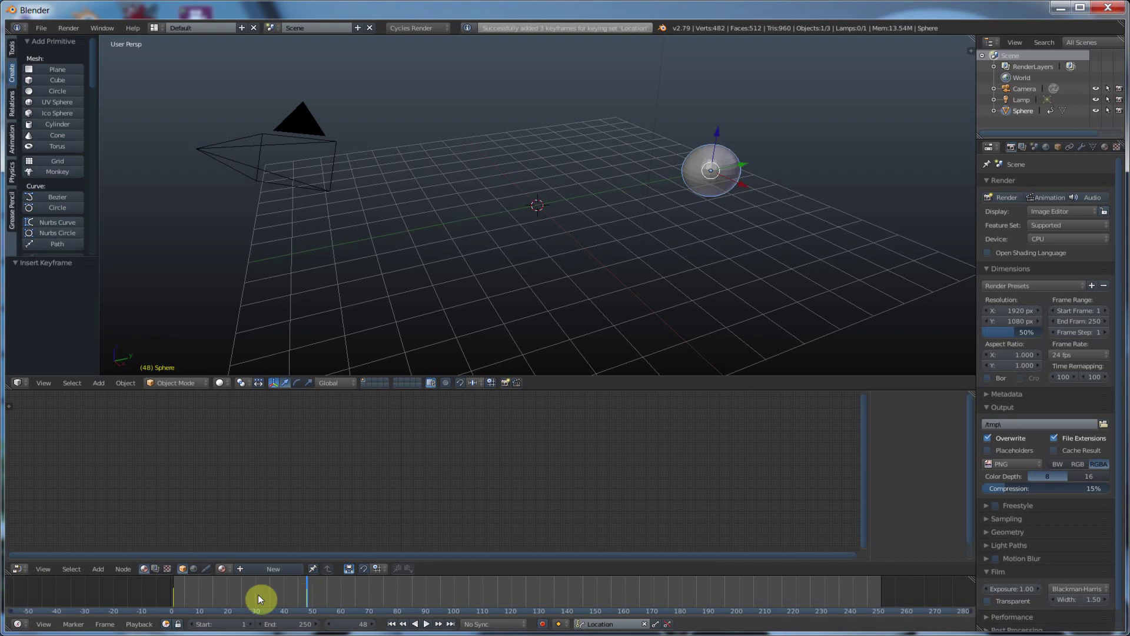
Preview the motion by playing from the start and scrubbing to around frame 23.
{"action": "left_click", "coordinate": [175, 588]}
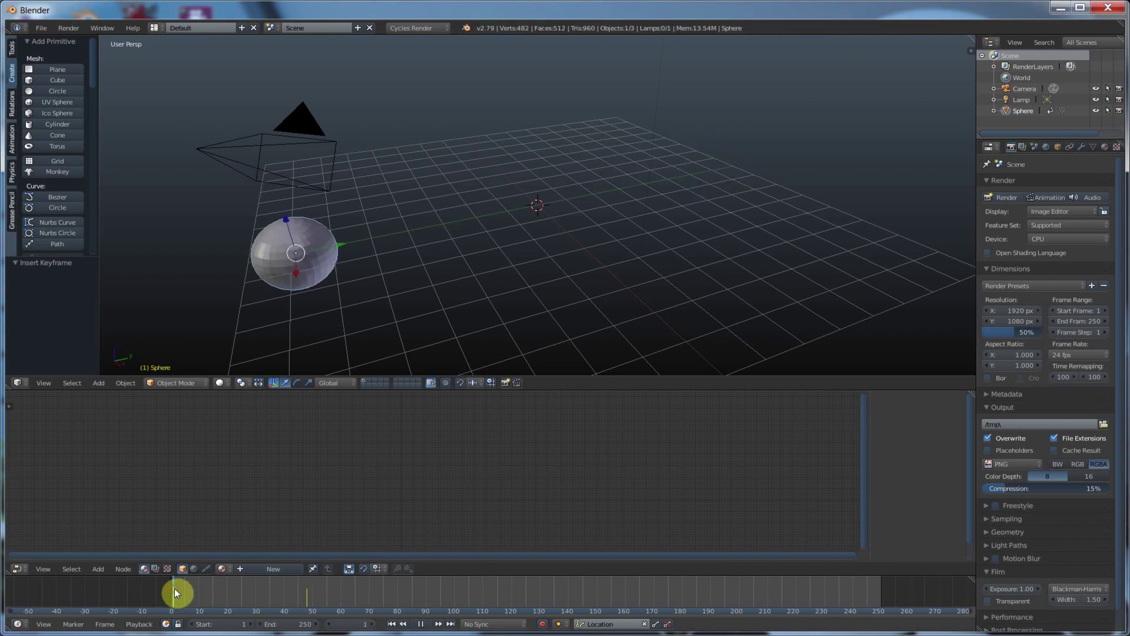
{"action": "key", "text": "alt+a"}
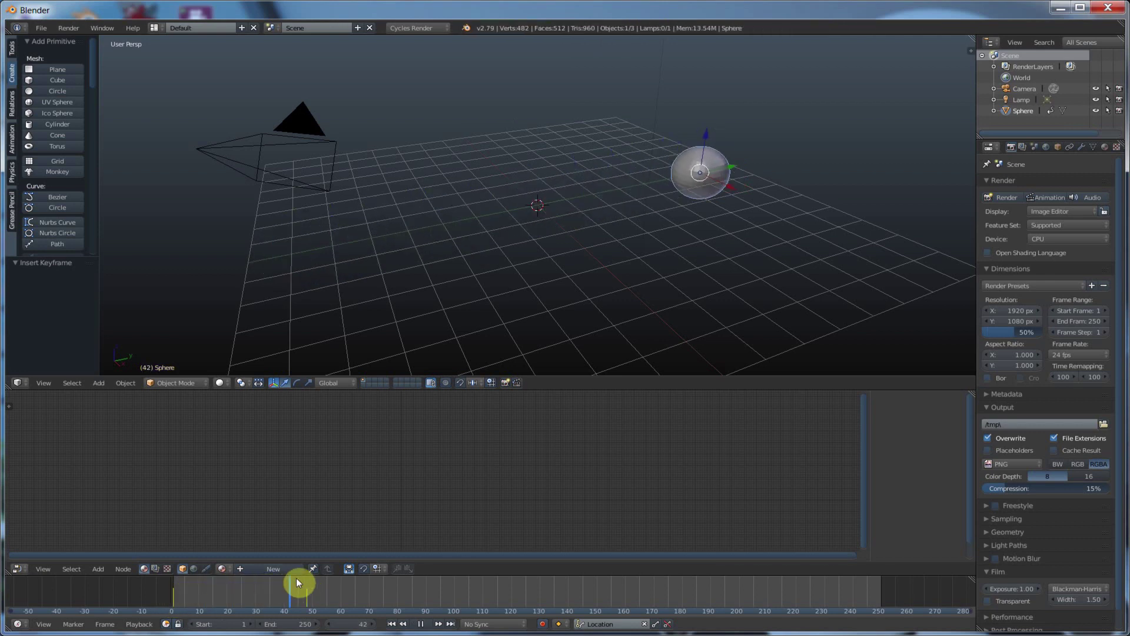
{"action": "left_click_drag", "start_coordinate": [305, 616], "coordinate": [222, 605]}
{"action": "left_click", "coordinate": [421, 623]}
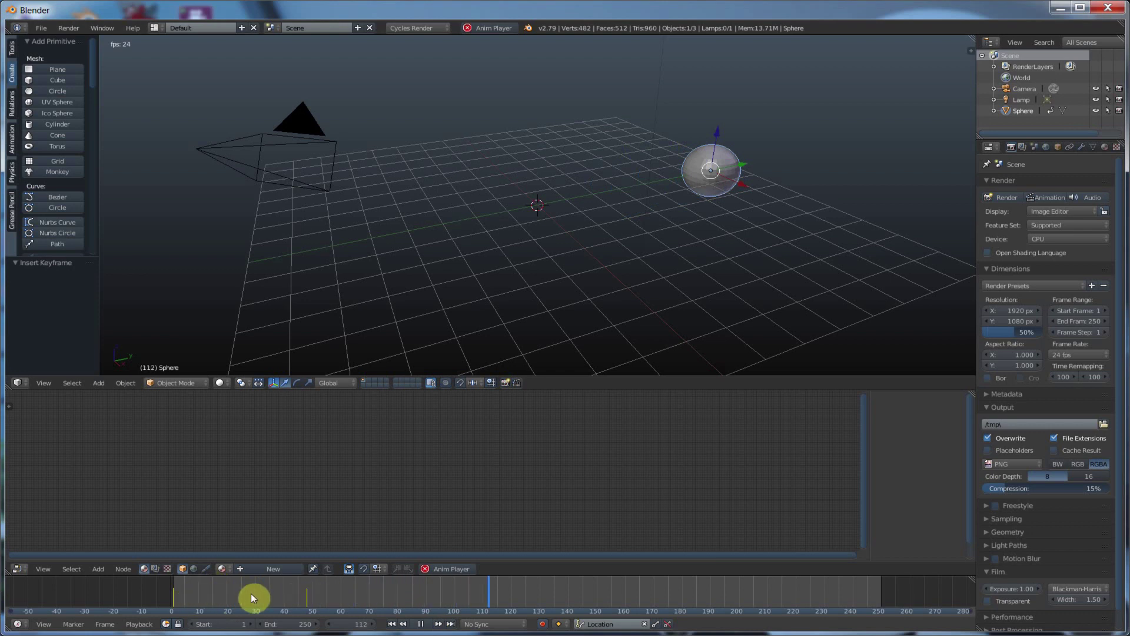
Stop playback and change the timeline End frame from 250 to 48.
{"action": "left_click", "coordinate": [423, 622]}
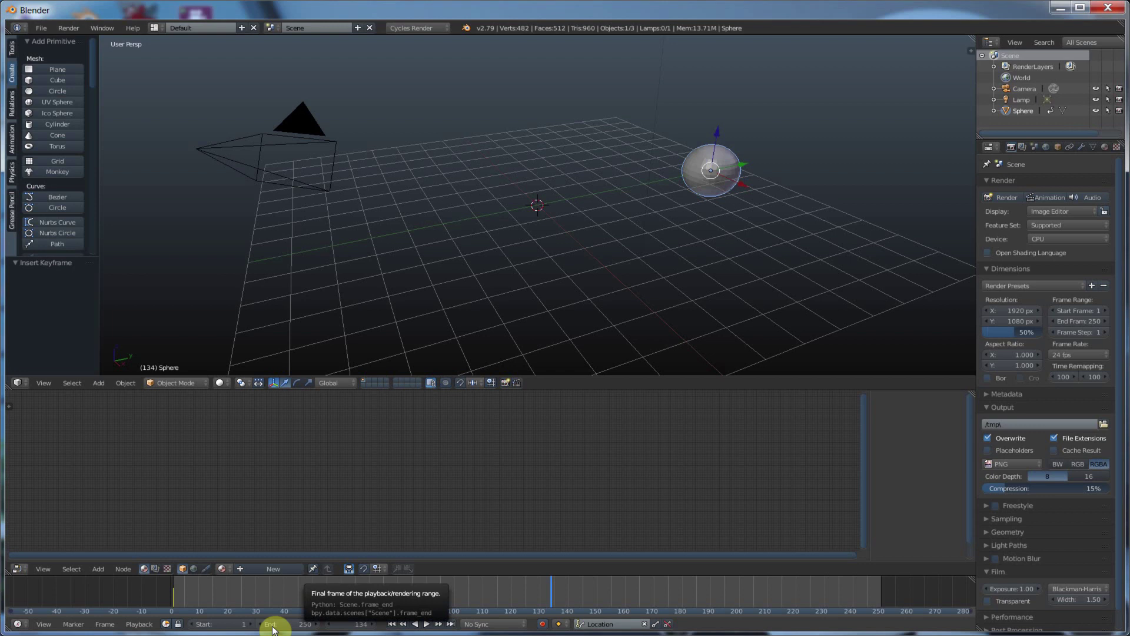
{"action": "double_click", "coordinate": [296, 624]}
{"action": "double_click", "coordinate": [296, 624]}
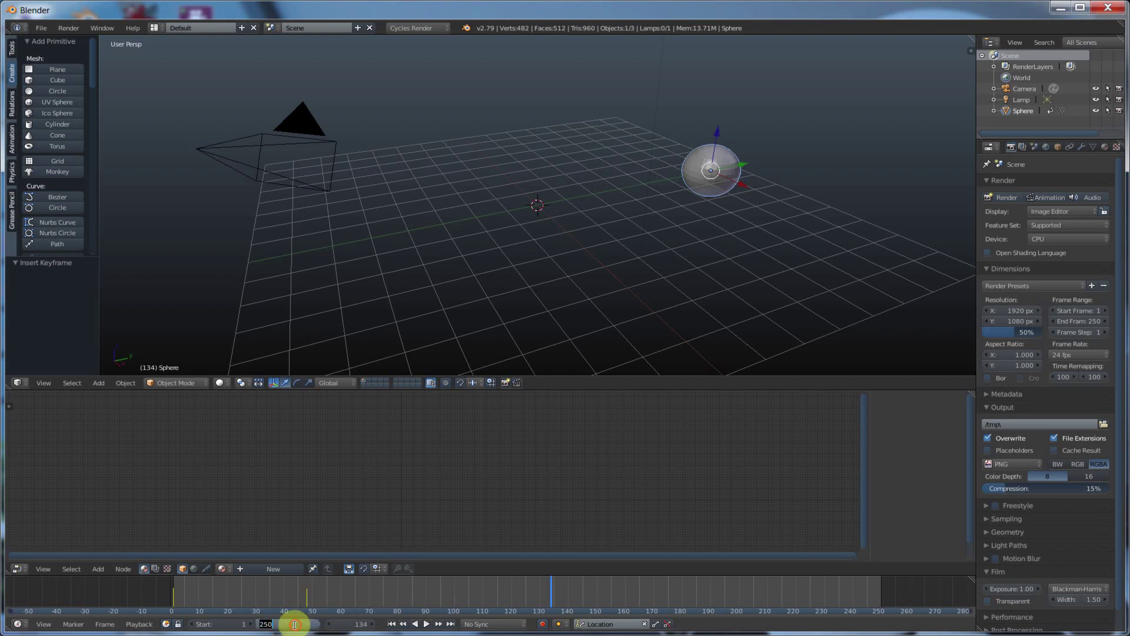
{"action": "double_click", "coordinate": [273, 622]}
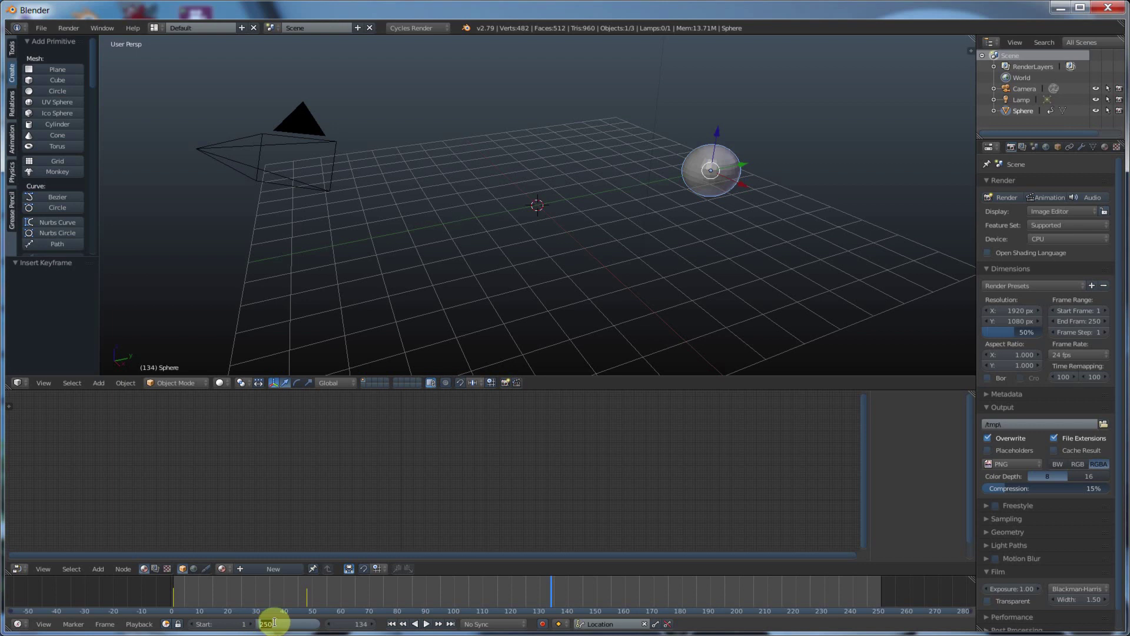
{"action": "type", "text": "48"}
{"action": "key", "text": "Return"}
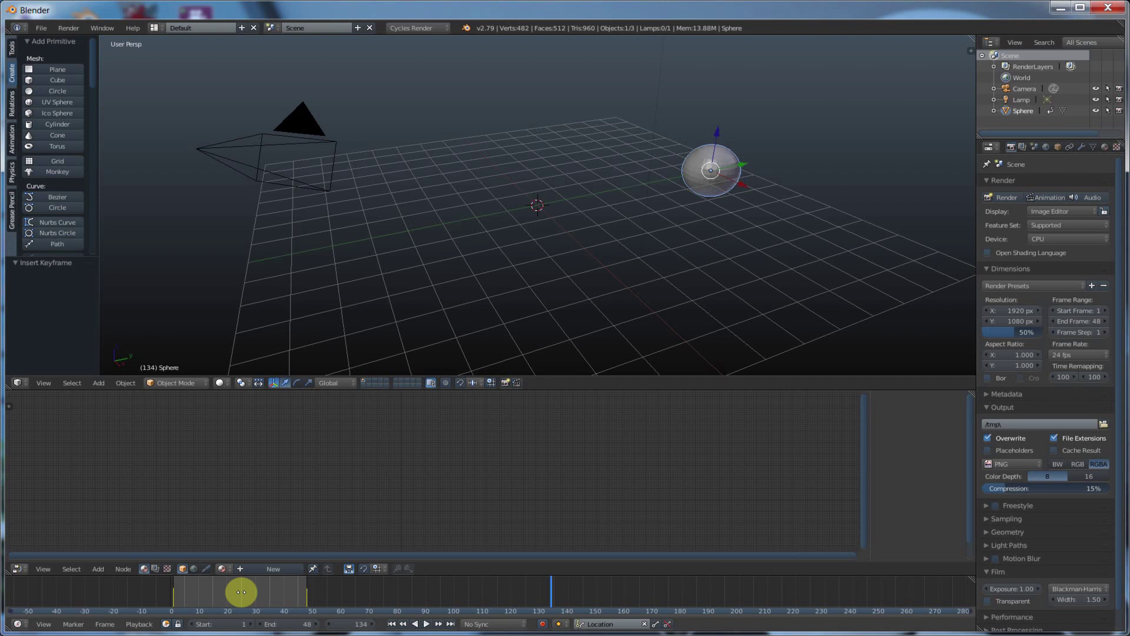
Pan and zoom the timeline so roughly frames 0–54 fill the view.
{"action": "middle_click_drag", "start_coordinate": [241, 592], "coordinate": [523, 592]}
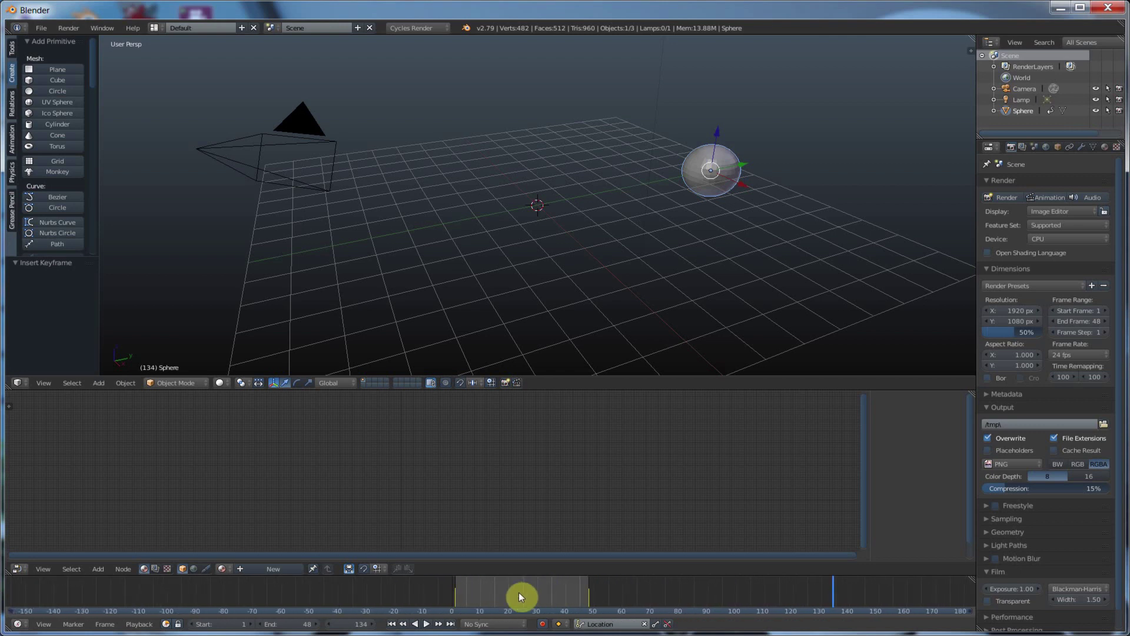
{"action": "scroll", "coordinate": [525, 595], "scroll_direction": "up", "scroll_amount": 2}
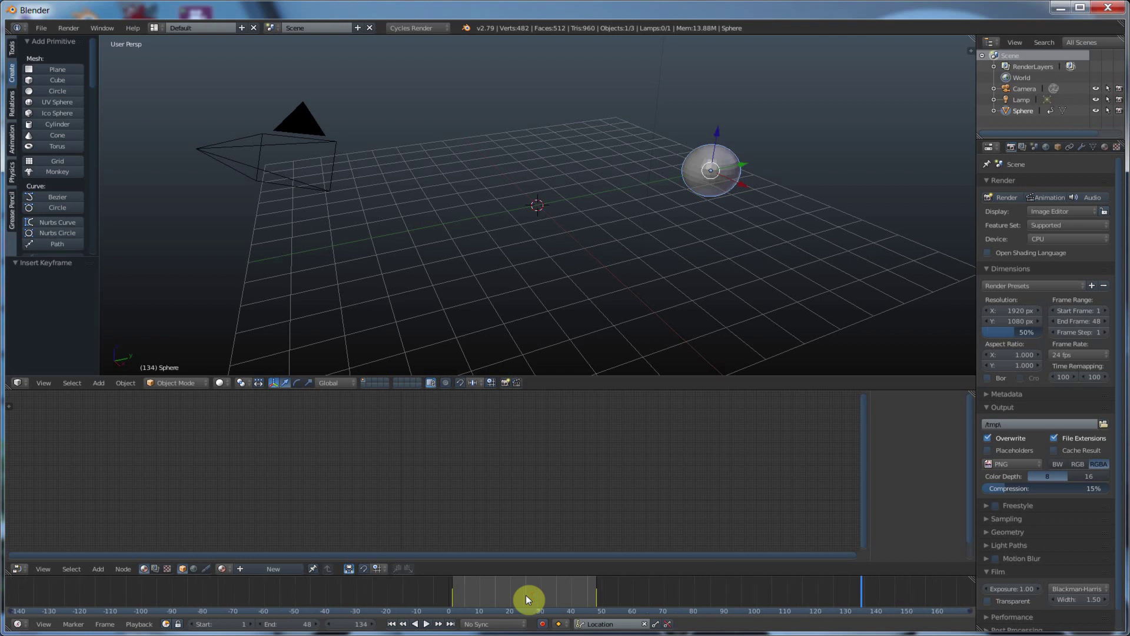
{"action": "scroll", "coordinate": [552, 591], "scroll_direction": "up", "scroll_amount": 5}
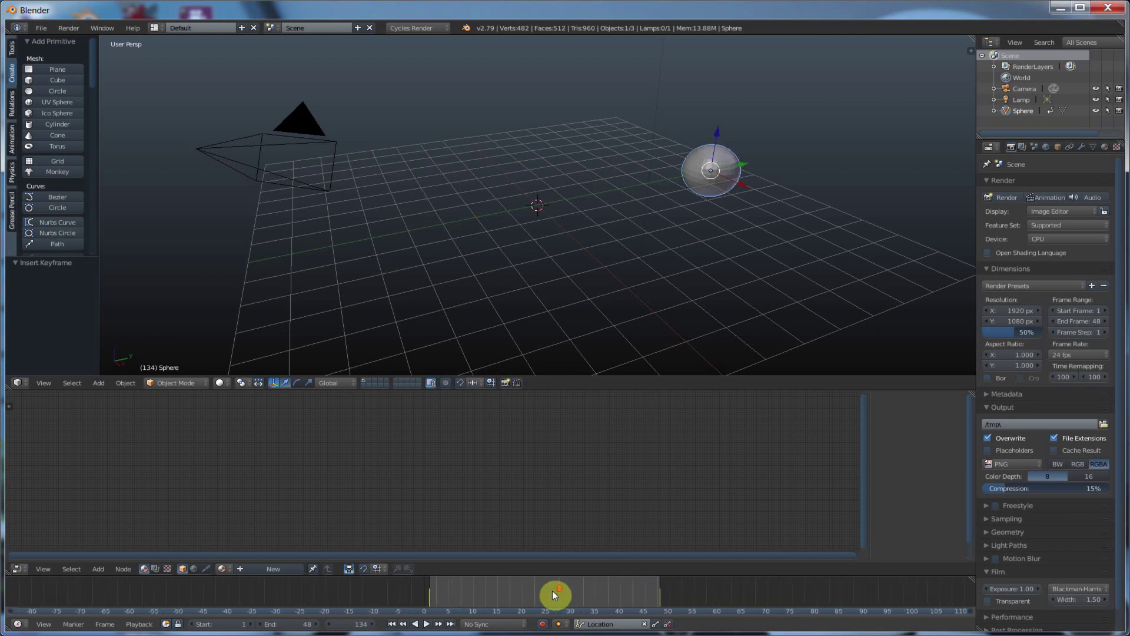
{"action": "middle_click_drag", "start_coordinate": [553, 591], "coordinate": [478, 594], "text": "ctrl"}
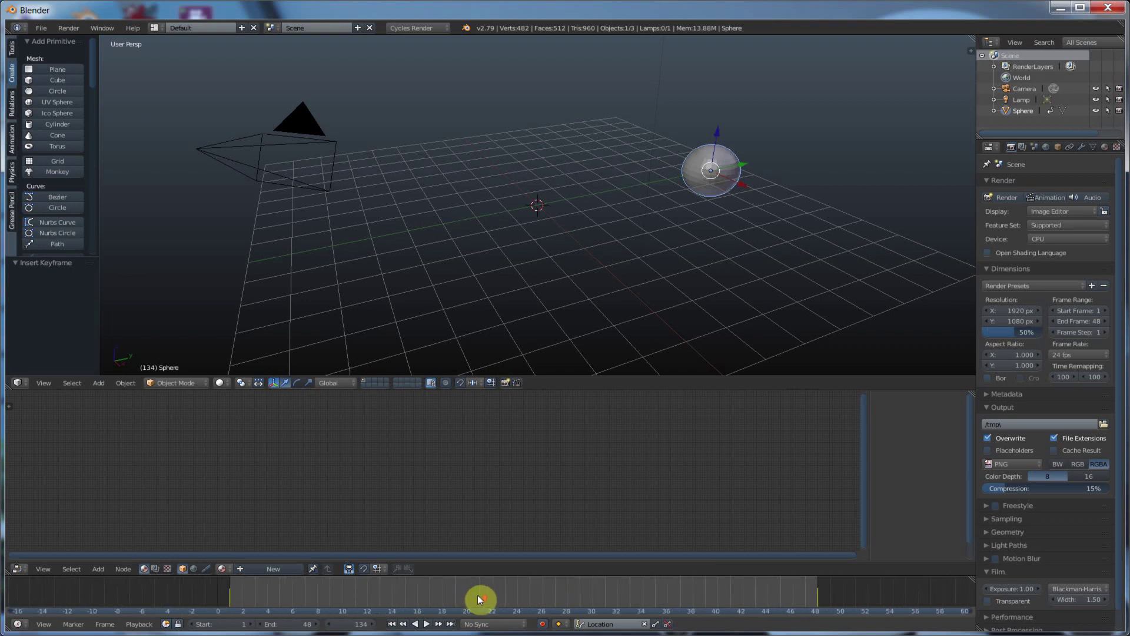
{"action": "scroll", "coordinate": [478, 595], "scroll_direction": "up", "scroll_amount": 2}
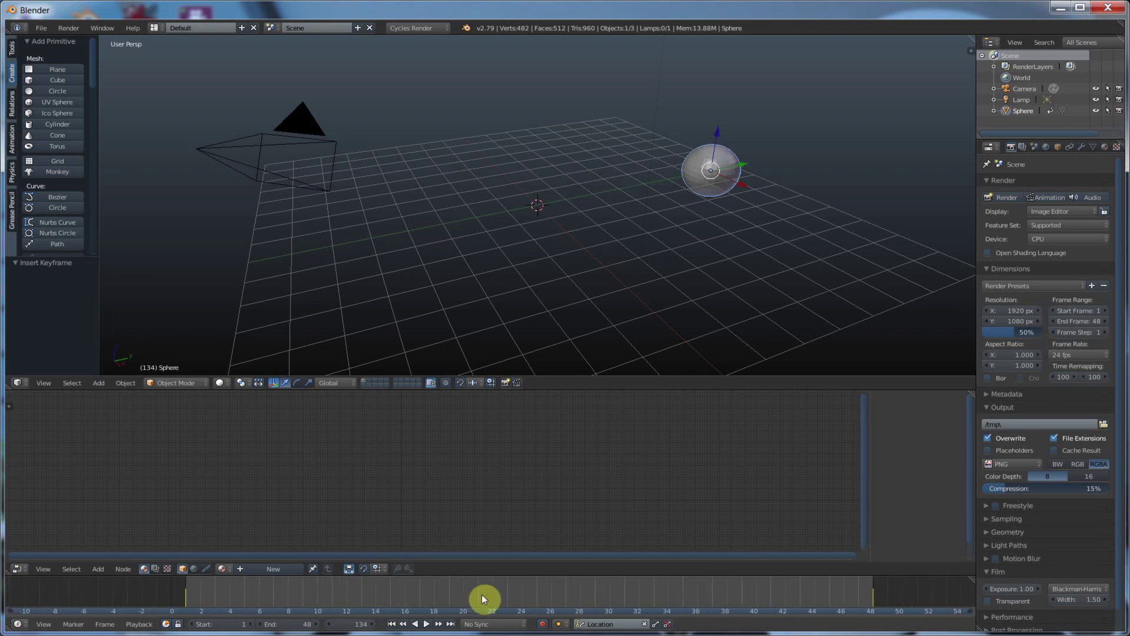
Scrub and play the 48-frame animation, then return the playhead to frame 1.
{"action": "left_click_drag", "start_coordinate": [465, 592], "coordinate": [426, 597]}
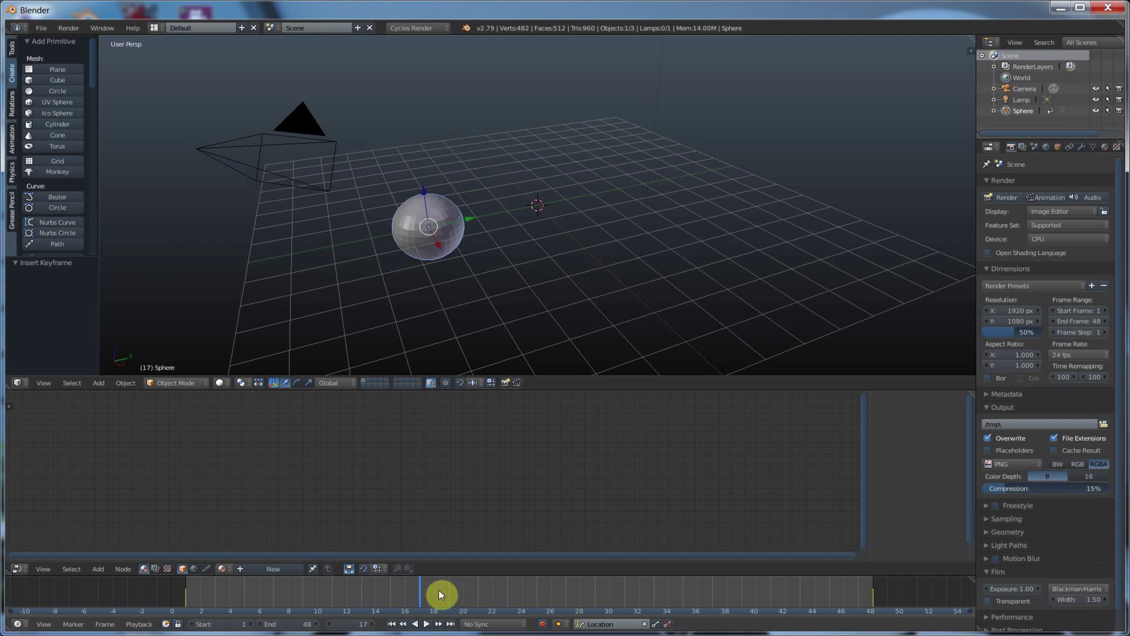
{"action": "left_click_drag", "start_coordinate": [438, 592], "coordinate": [523, 589]}
{"action": "left_click_drag", "start_coordinate": [881, 589], "coordinate": [935, 594]}
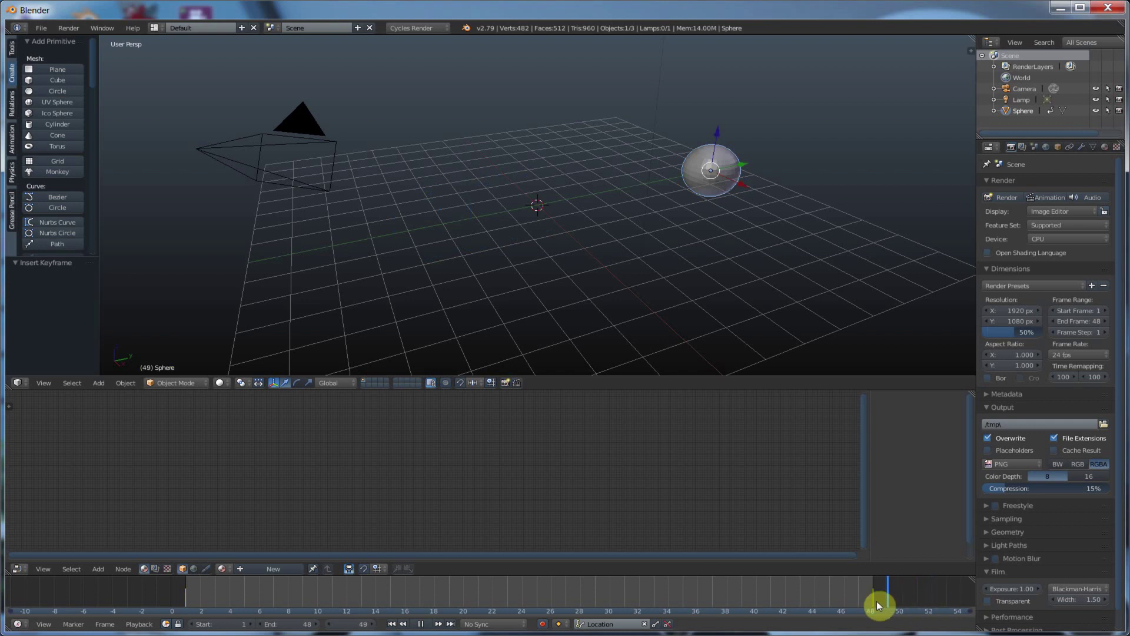
{"action": "left_click_drag", "start_coordinate": [874, 604], "coordinate": [892, 604]}
{"action": "left_click_drag", "start_coordinate": [971, 592], "coordinate": [617, 594]}
{"action": "left_click", "coordinate": [176, 624]}
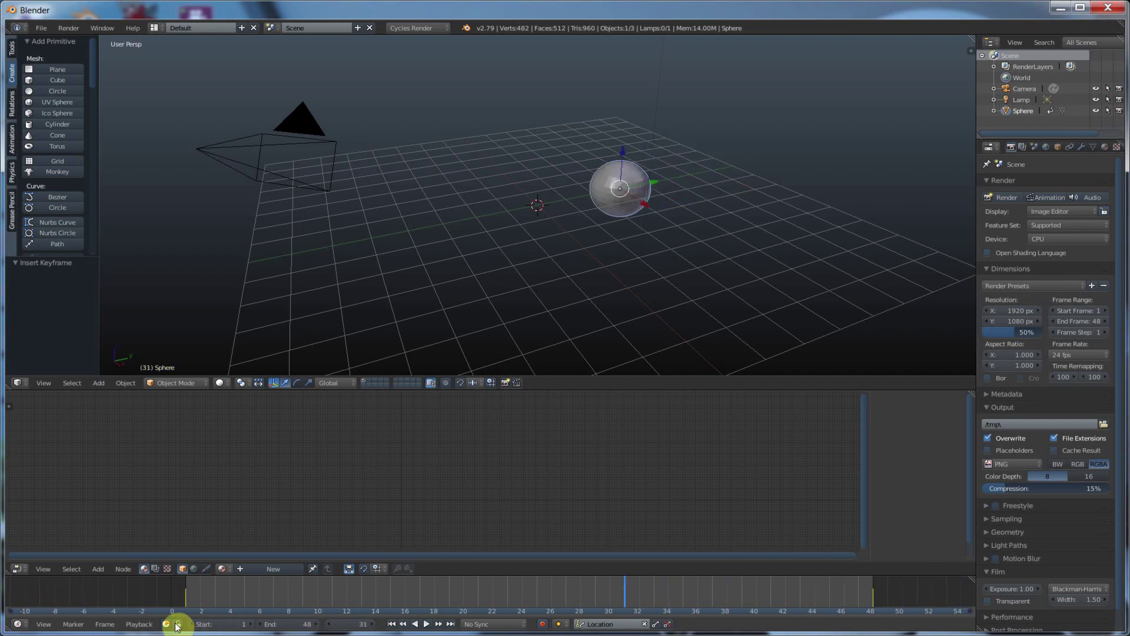
{"action": "key", "text": "alt+a"}
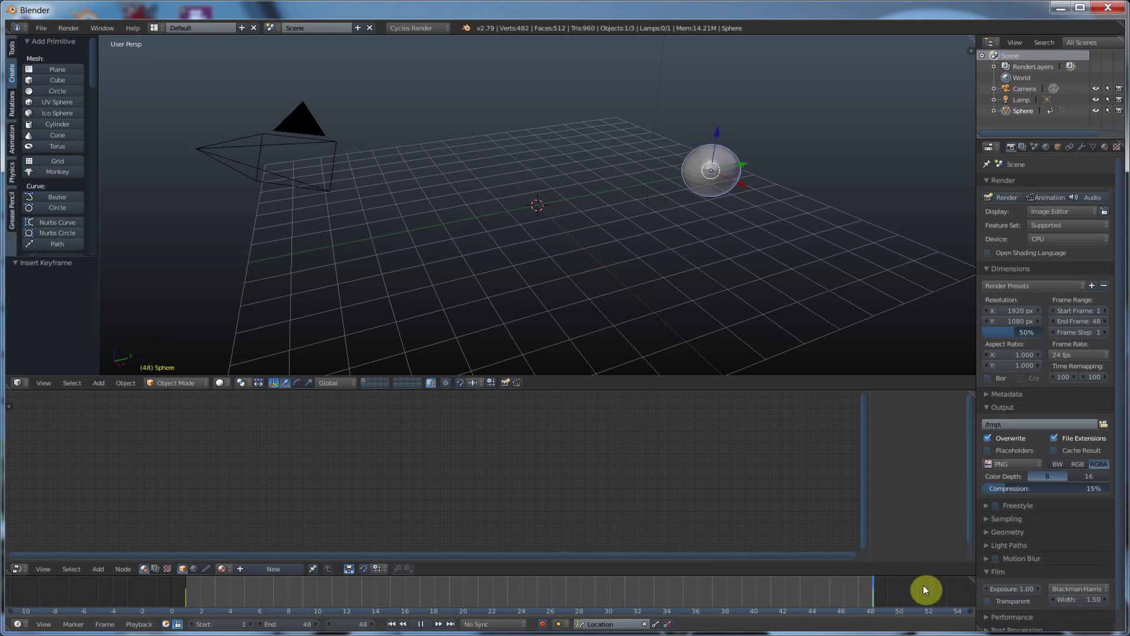
{"action": "left_click_drag", "start_coordinate": [689, 609], "coordinate": [185, 594]}
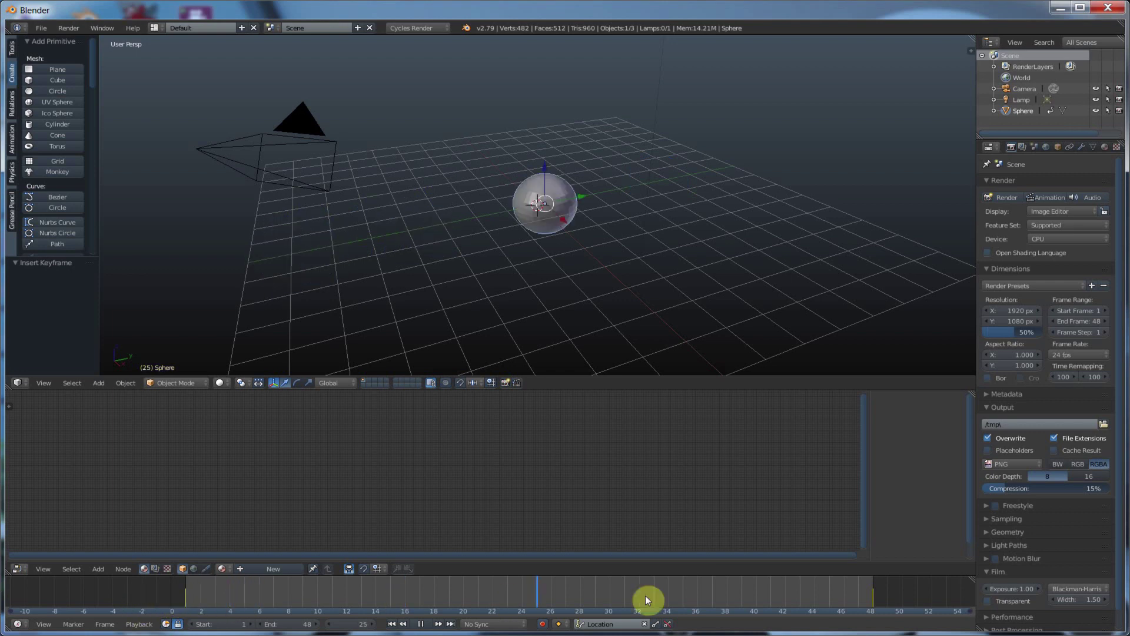
{"action": "left_click_drag", "start_coordinate": [645, 595], "coordinate": [166, 589]}
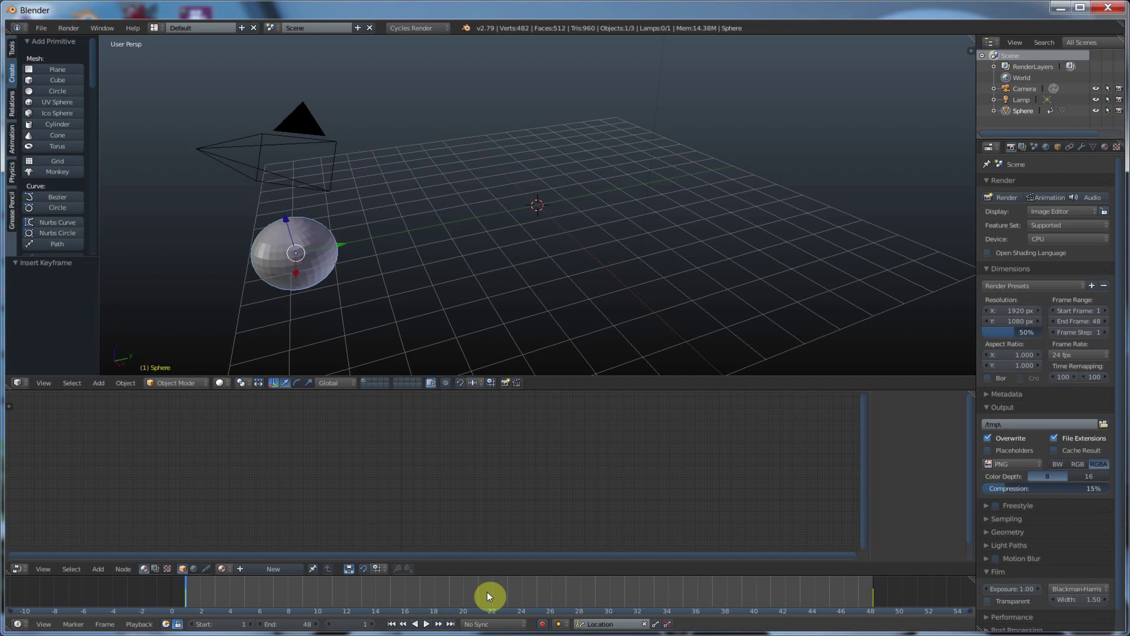
Play the sphere's animation through and pause it at frame 45.
{"action": "left_click", "coordinate": [426, 624]}
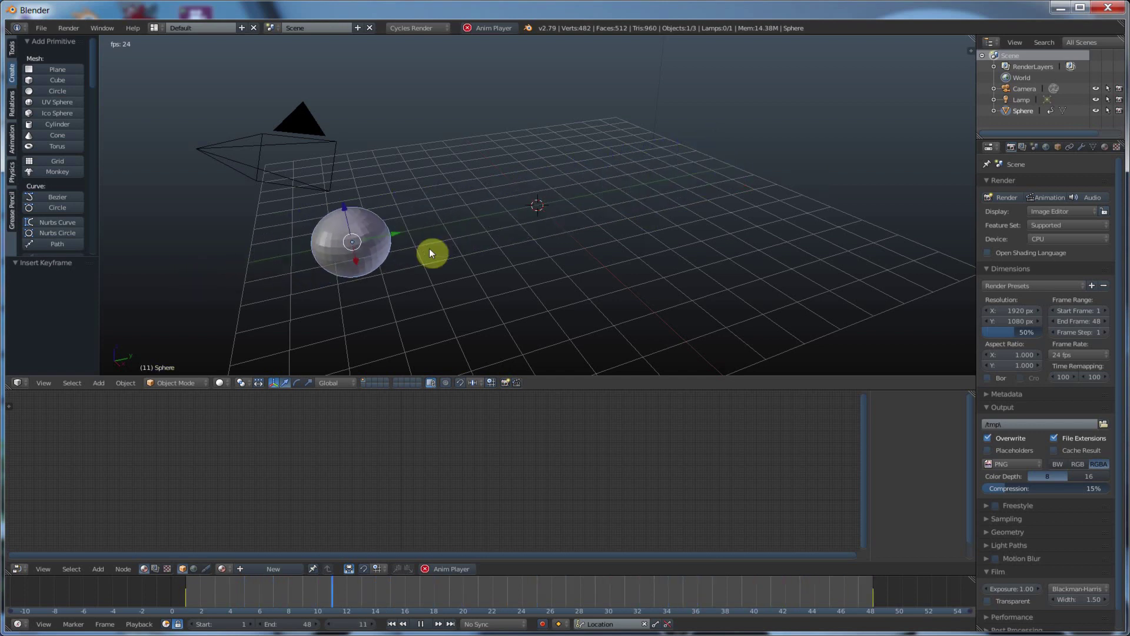
{"action": "left_click", "coordinate": [421, 625]}
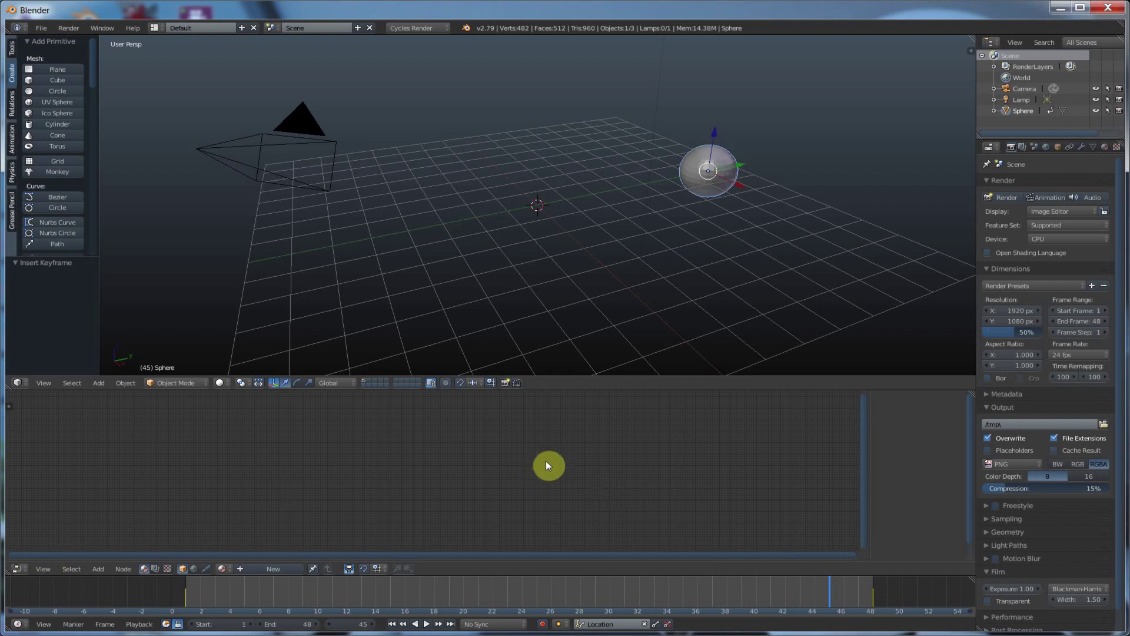
Switch the lower area to the Graph Editor showing the sphere's Location F-curve.
{"action": "left_click", "coordinate": [19, 569]}
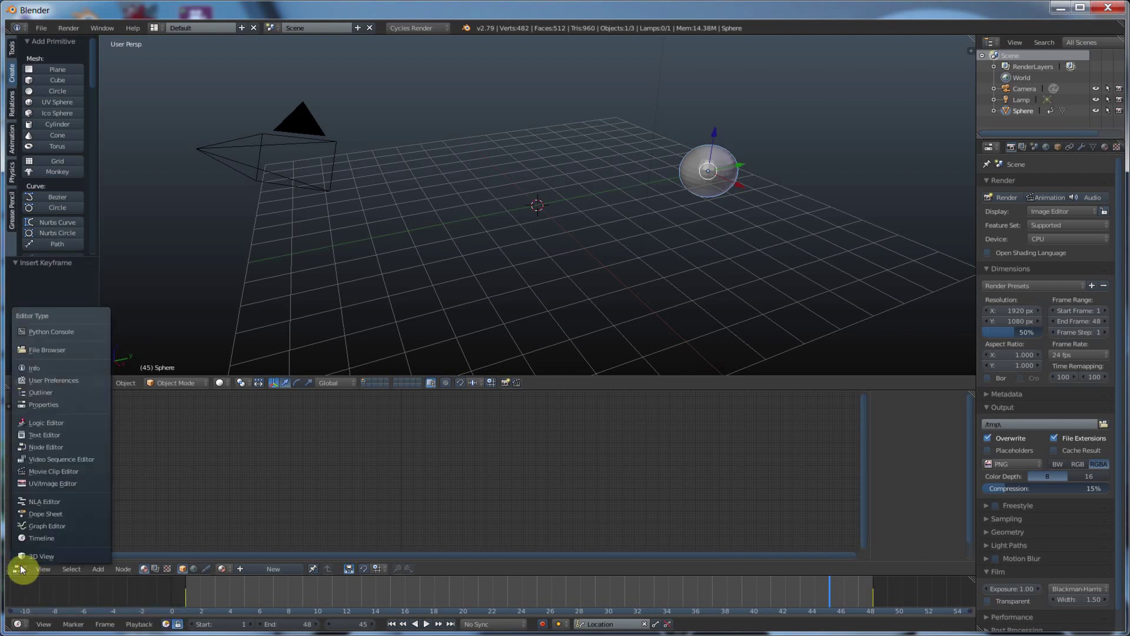
{"action": "left_click", "coordinate": [33, 527]}
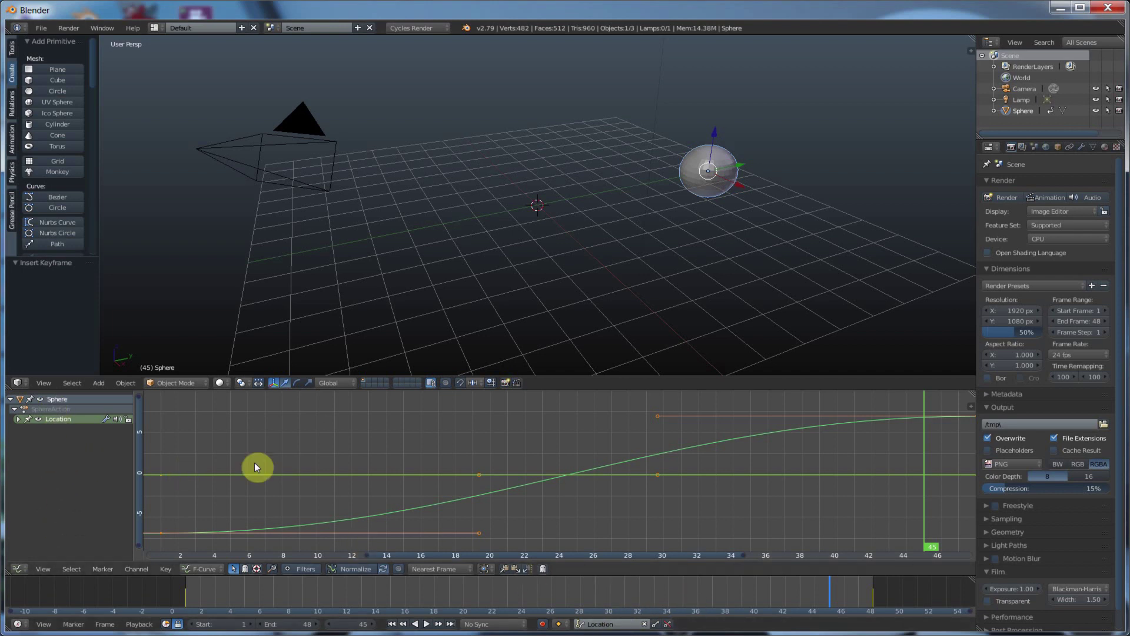
Expand the Location group into X, Y and Z curves and select X Location.
{"action": "left_click", "coordinate": [18, 420]}
{"action": "left_click", "coordinate": [50, 430]}
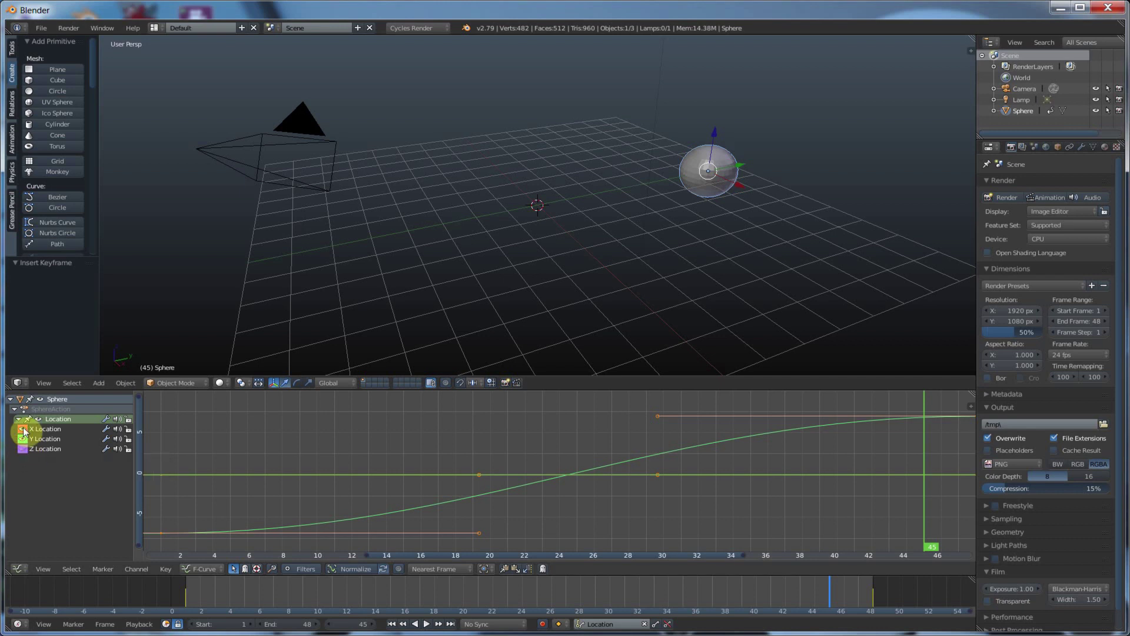
{"action": "left_click", "coordinate": [24, 431]}
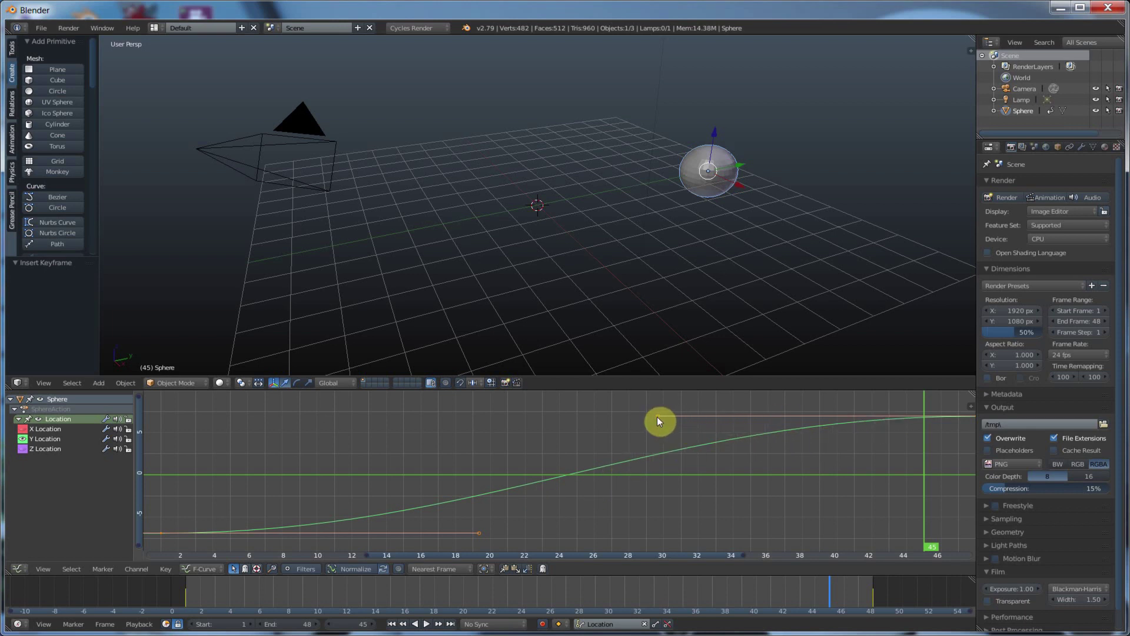
Move a Y Location keyframe to reshape the curve, zoom out, and play to check the motion.
{"action": "left_click_drag", "start_coordinate": [657, 417], "coordinate": [660, 431]}
{"action": "mouse_move", "coordinate": [657, 420]}
{"action": "right_mouse_down"}
{"action": "mouse_move", "coordinate": [613, 499]}
{"action": "mouse_move", "coordinate": [611, 408]}
{"action": "mouse_move", "coordinate": [596, 492]}
{"action": "mouse_move", "coordinate": [586, 431]}
{"action": "mouse_move", "coordinate": [595, 402]}
{"action": "mouse_move", "coordinate": [595, 417]}
{"action": "mouse_move", "coordinate": [577, 419]}
{"action": "mouse_move", "coordinate": [723, 403]}
{"action": "mouse_move", "coordinate": [550, 422]}
{"action": "mouse_move", "coordinate": [448, 417]}
{"action": "mouse_move", "coordinate": [459, 556]}
{"action": "mouse_move", "coordinate": [479, 532]}
{"action": "mouse_move", "coordinate": [492, 394]}
{"action": "mouse_move", "coordinate": [498, 408]}
{"action": "mouse_move", "coordinate": [347, 496]}
{"action": "mouse_move", "coordinate": [446, 427]}
{"action": "mouse_move", "coordinate": [587, 423]}
{"action": "mouse_move", "coordinate": [606, 556]}
{"action": "mouse_move", "coordinate": [538, 404]}
{"action": "mouse_move", "coordinate": [513, 521]}
{"action": "mouse_move", "coordinate": [768, 524]}
{"action": "mouse_move", "coordinate": [639, 530]}
{"action": "mouse_move", "coordinate": [544, 527]}
{"action": "mouse_move", "coordinate": [582, 524]}
{"action": "mouse_move", "coordinate": [557, 524]}
{"action": "mouse_move", "coordinate": [676, 395]}
{"action": "mouse_move", "coordinate": [849, 398]}
{"action": "mouse_move", "coordinate": [823, 512]}
{"action": "mouse_move", "coordinate": [622, 497]}
{"action": "mouse_move", "coordinate": [381, 507]}
{"action": "mouse_move", "coordinate": [351, 565]}
{"action": "mouse_move", "coordinate": [408, 486]}
{"action": "mouse_move", "coordinate": [707, 488]}
{"action": "mouse_move", "coordinate": [901, 507]}
{"action": "mouse_move", "coordinate": [894, 532]}
{"action": "mouse_move", "coordinate": [557, 523]}
{"action": "mouse_move", "coordinate": [529, 431]}
{"action": "mouse_move", "coordinate": [557, 538]}
{"action": "mouse_move", "coordinate": [573, 496]}
{"action": "mouse_move", "coordinate": [689, 426]}
{"action": "mouse_move", "coordinate": [757, 500]}
{"action": "mouse_move", "coordinate": [685, 457]}
{"action": "mouse_move", "coordinate": [669, 414]}
{"action": "mouse_move", "coordinate": [651, 416]}
{"action": "right_mouse_up"}
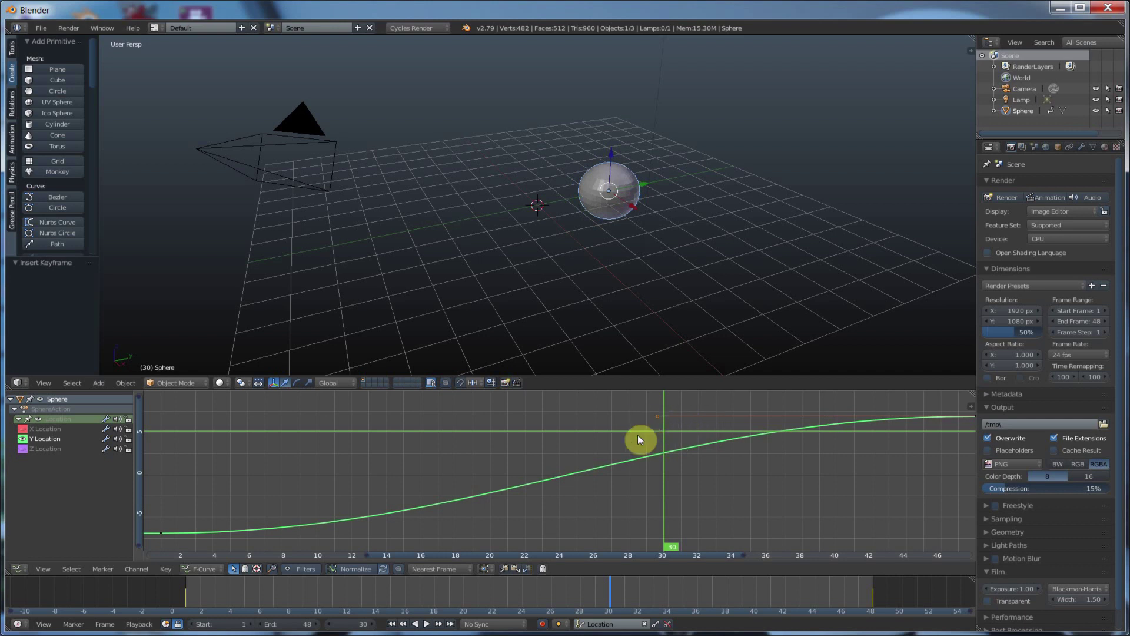
{"action": "scroll", "coordinate": [637, 443], "scroll_direction": "down", "scroll_amount": 1}
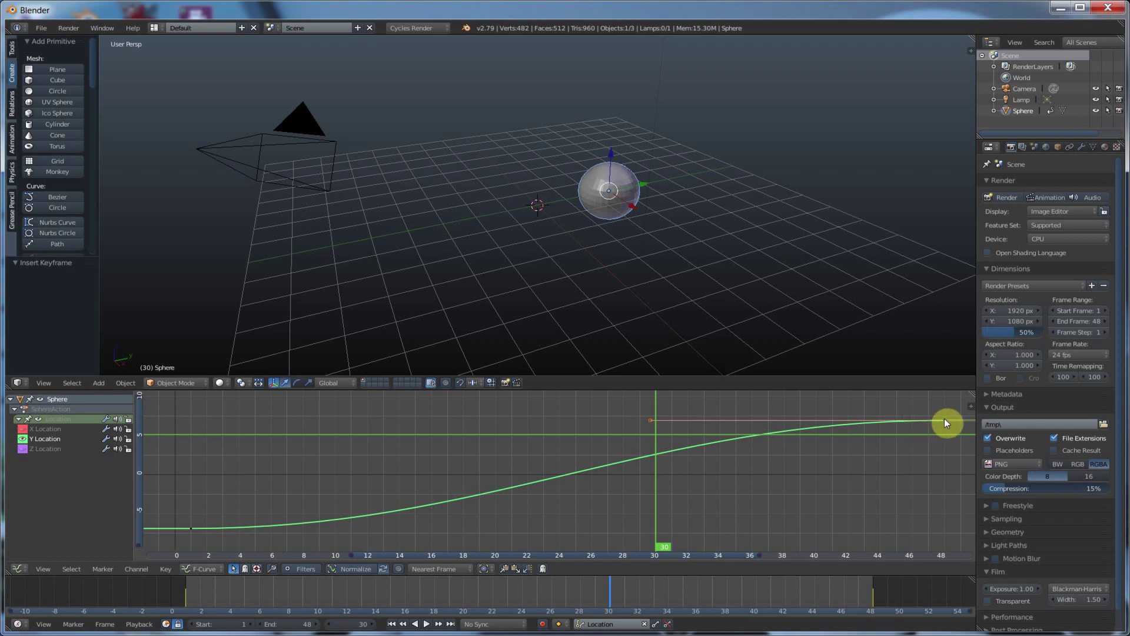
{"action": "left_click", "coordinate": [425, 624]}
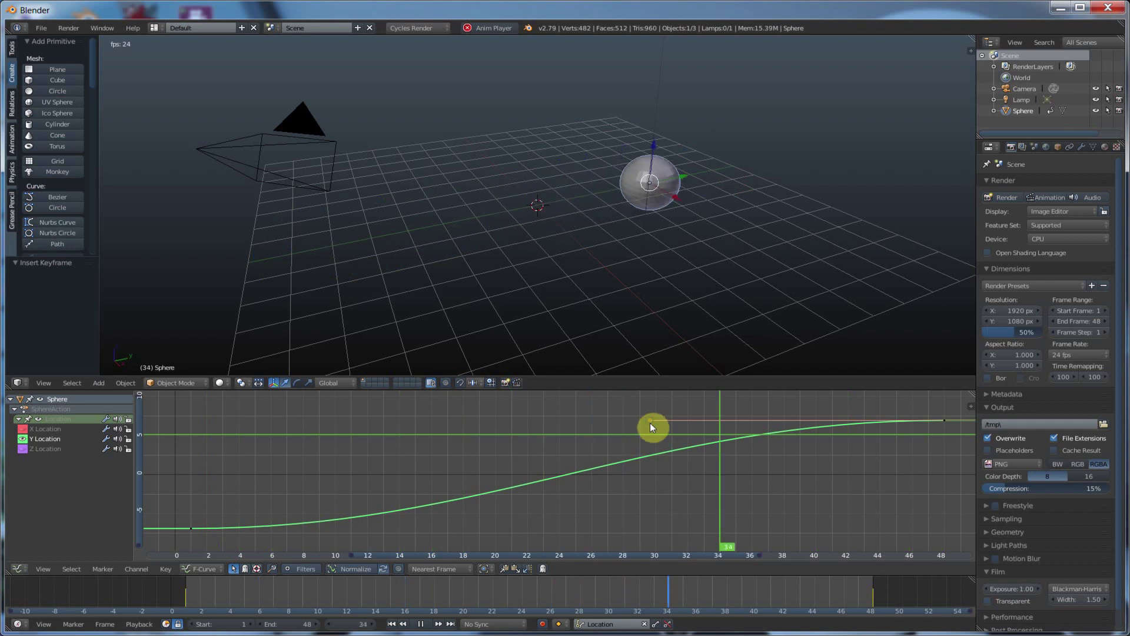
Reshape the keyframe's Bezier handle to change the Y Location easing, stop playback, and grab the handle again.
{"action": "left_click_drag", "start_coordinate": [650, 423], "coordinate": [681, 514]}
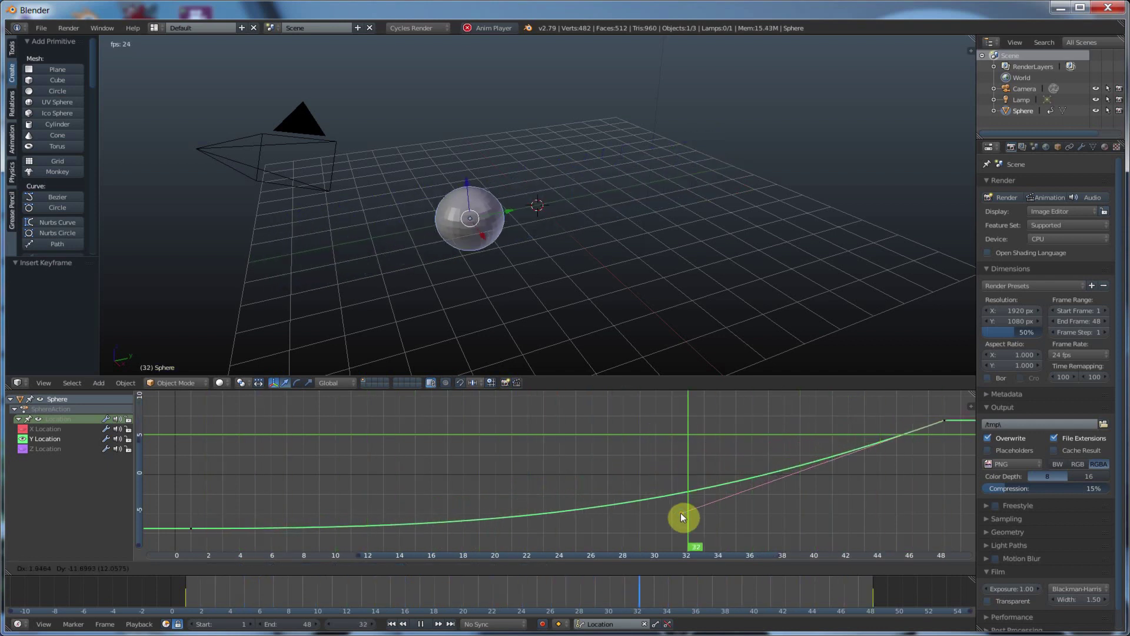
{"action": "left_click_drag", "start_coordinate": [681, 513], "coordinate": [634, 514]}
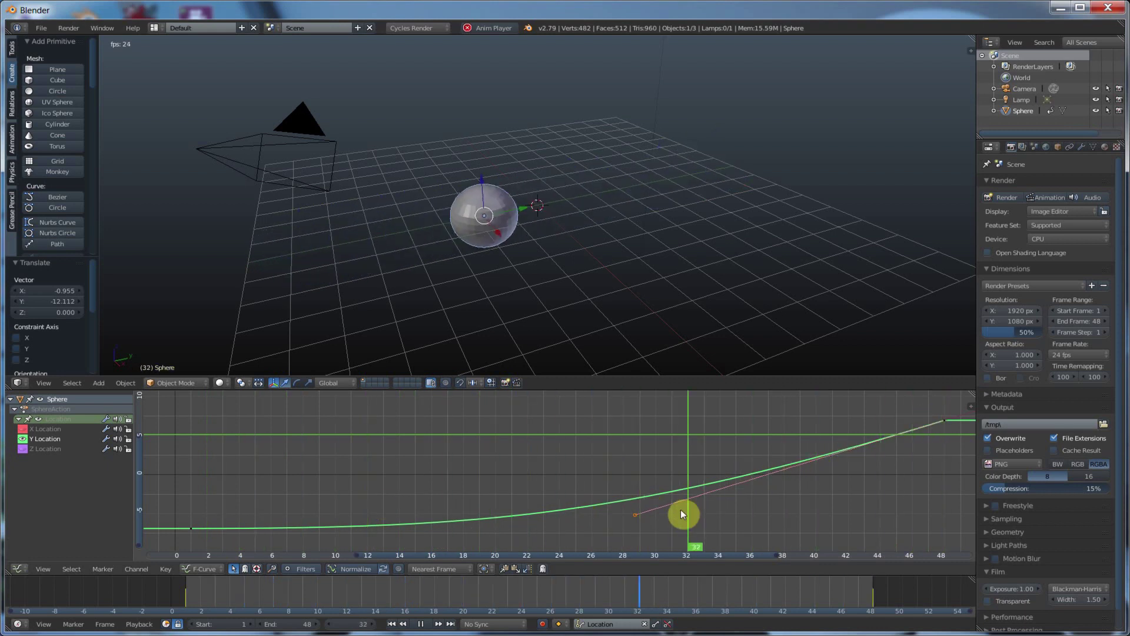
{"action": "left_click", "coordinate": [423, 624]}
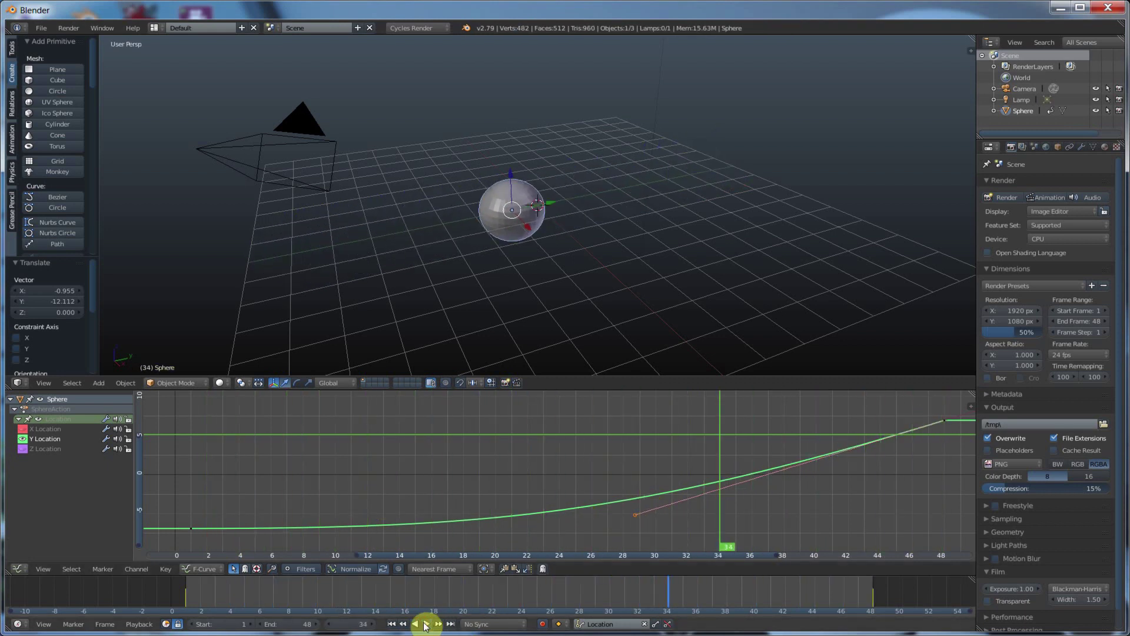
{"action": "left_click", "coordinate": [635, 514]}
{"action": "key", "text": "g"}
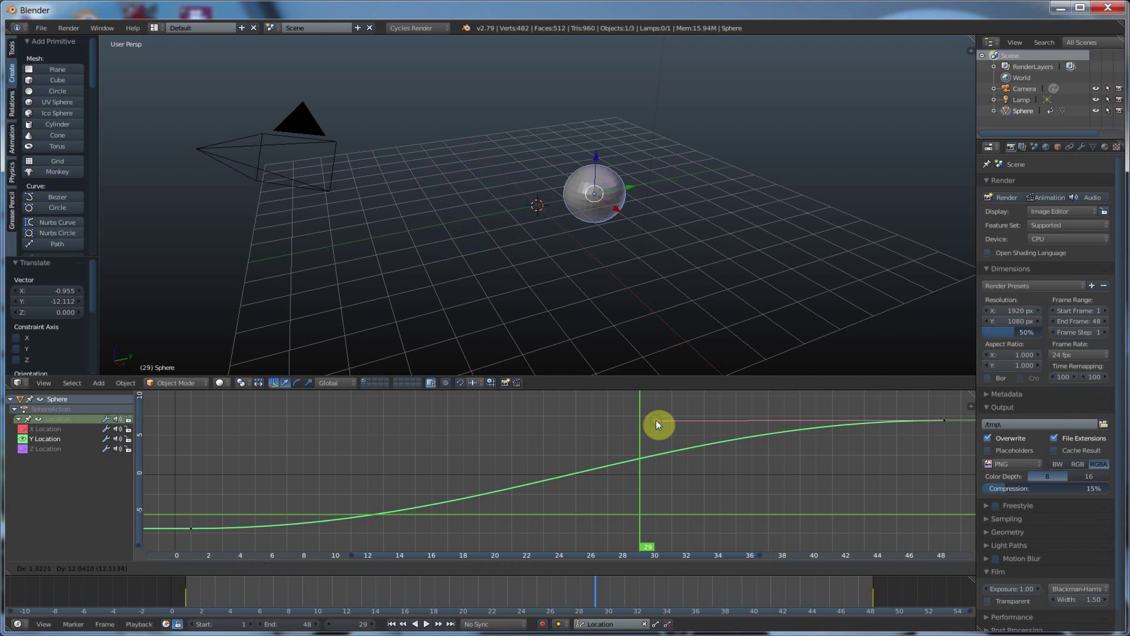
Cancel and redo the end keyframe's handle adjustment on the Y Location curve.
{"action": "right_click", "coordinate": [656, 419]}
{"action": "key", "text": "g"}
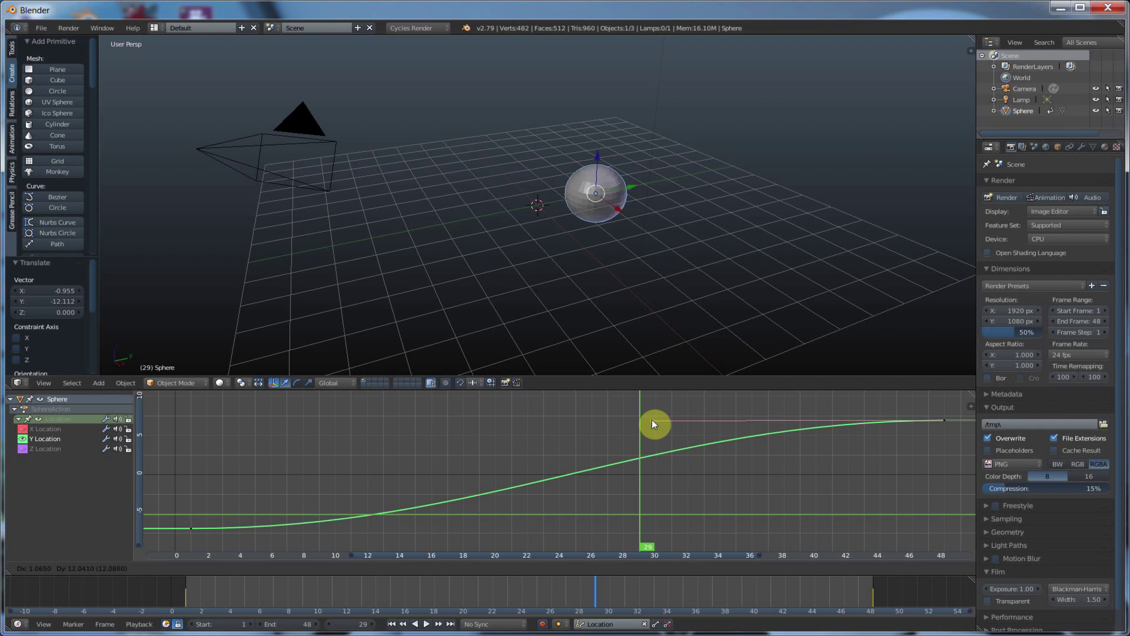
{"action": "left_click", "coordinate": [652, 419]}
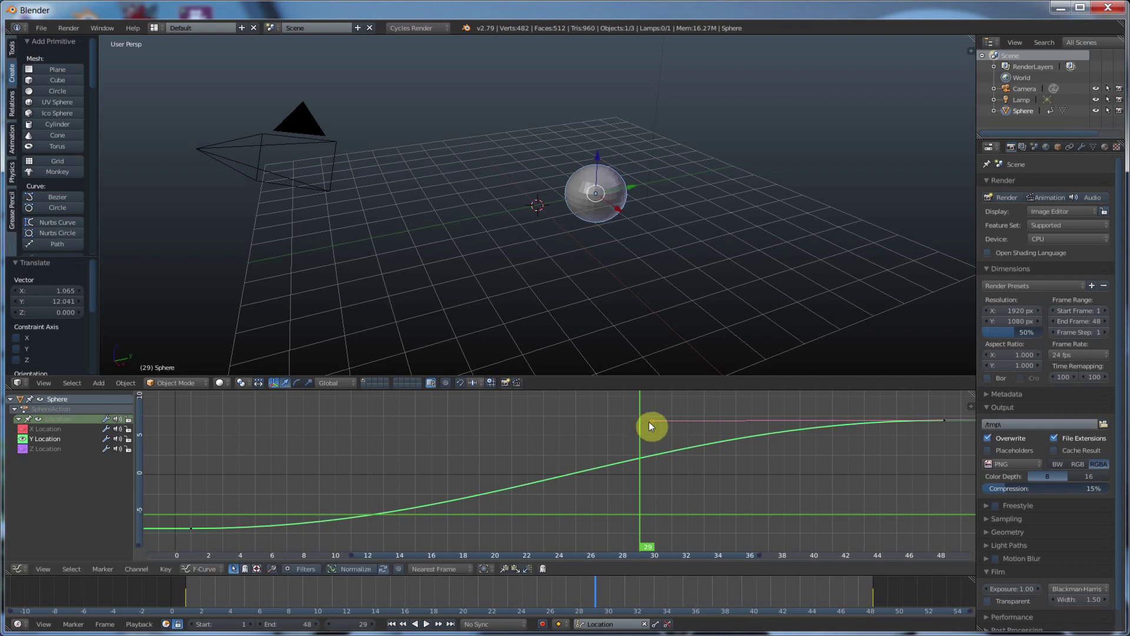
Raise the first keyframe's handle, then play the animation and pause at frame 28.
{"action": "right_click", "coordinate": [190, 528]}
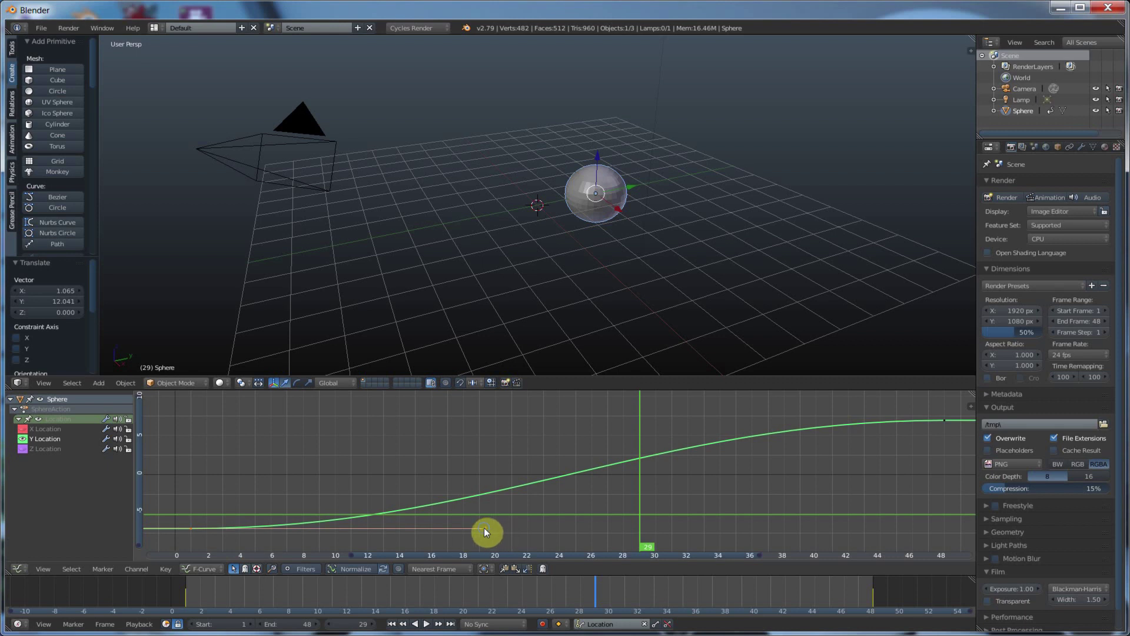
{"action": "right_click_drag", "start_coordinate": [484, 528], "coordinate": [479, 419]}
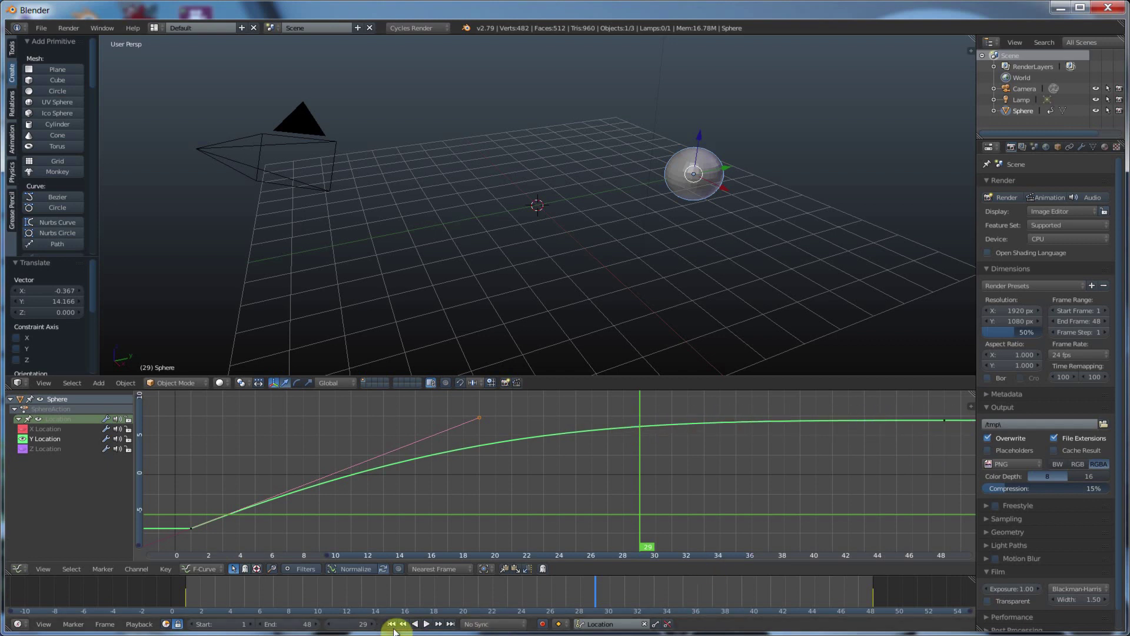
{"action": "left_click", "coordinate": [426, 624]}
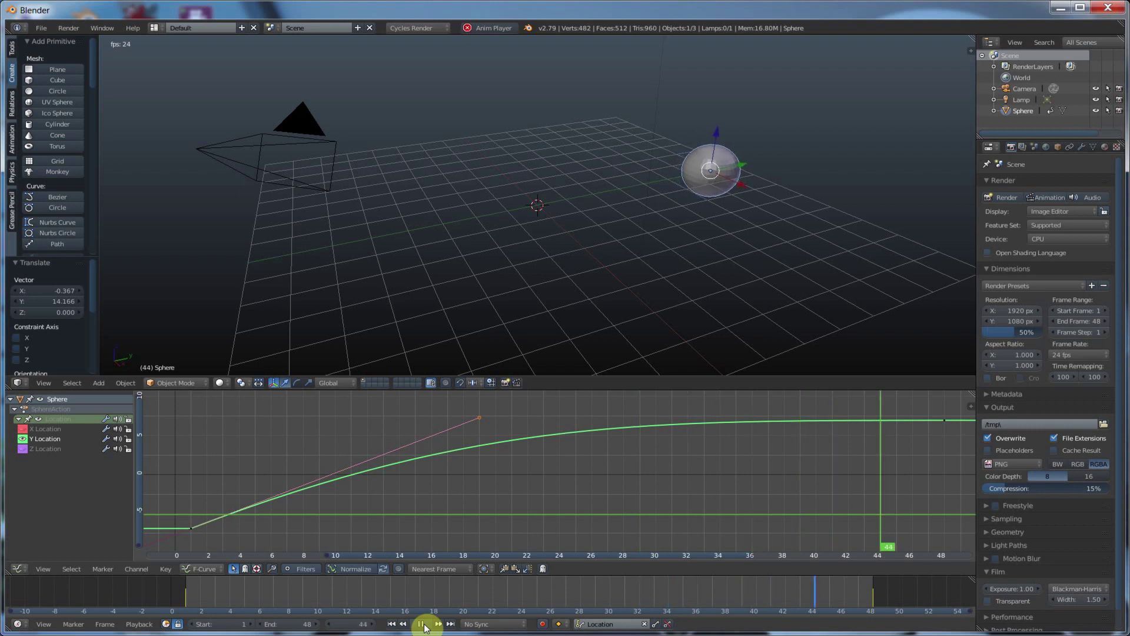
{"action": "left_click", "coordinate": [424, 627]}
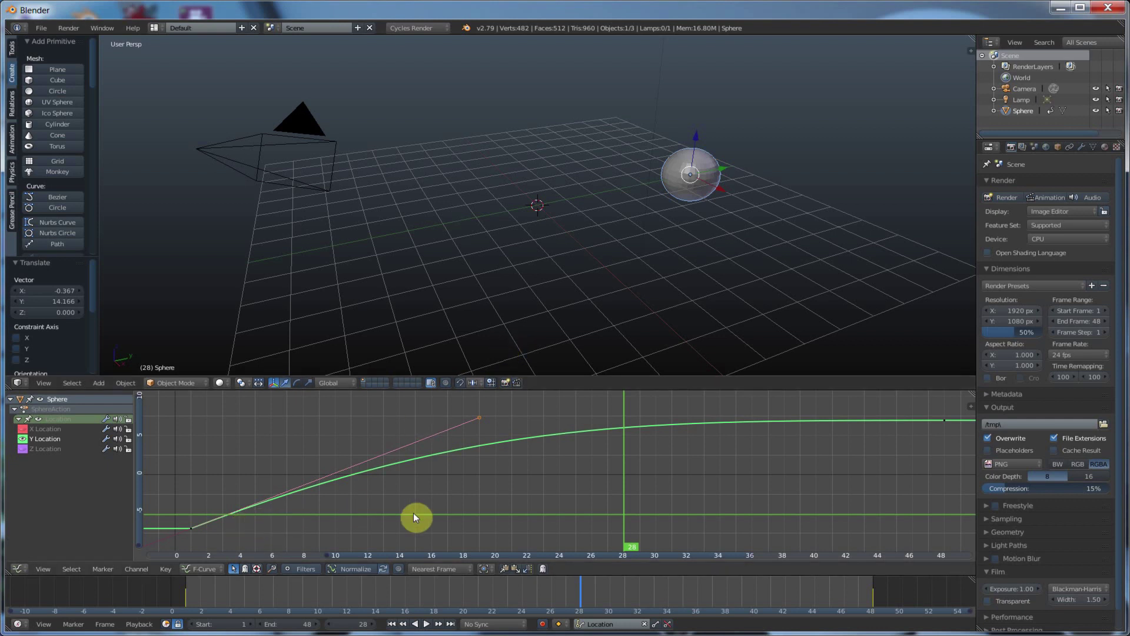
Deselect everything, then select both keyframes of the Y Location curve to show their handles.
{"action": "key", "text": "a"}
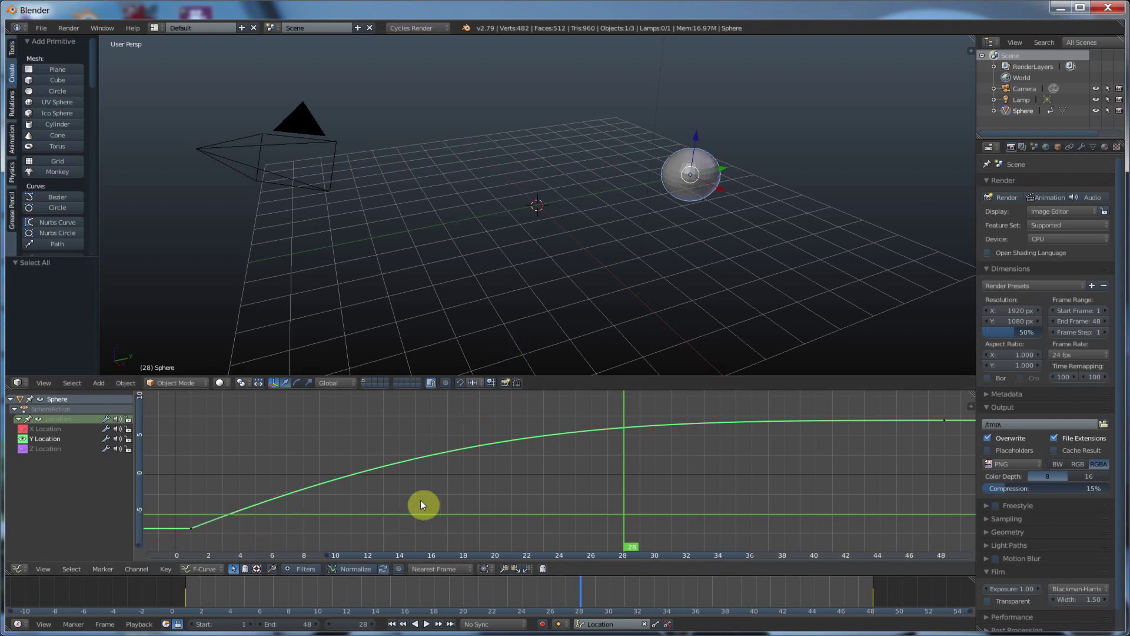
{"action": "key", "text": "a"}
Bring up the Key menu's Interpolation Mode choices for the selected keyframes.
{"action": "left_click", "coordinate": [171, 568]}
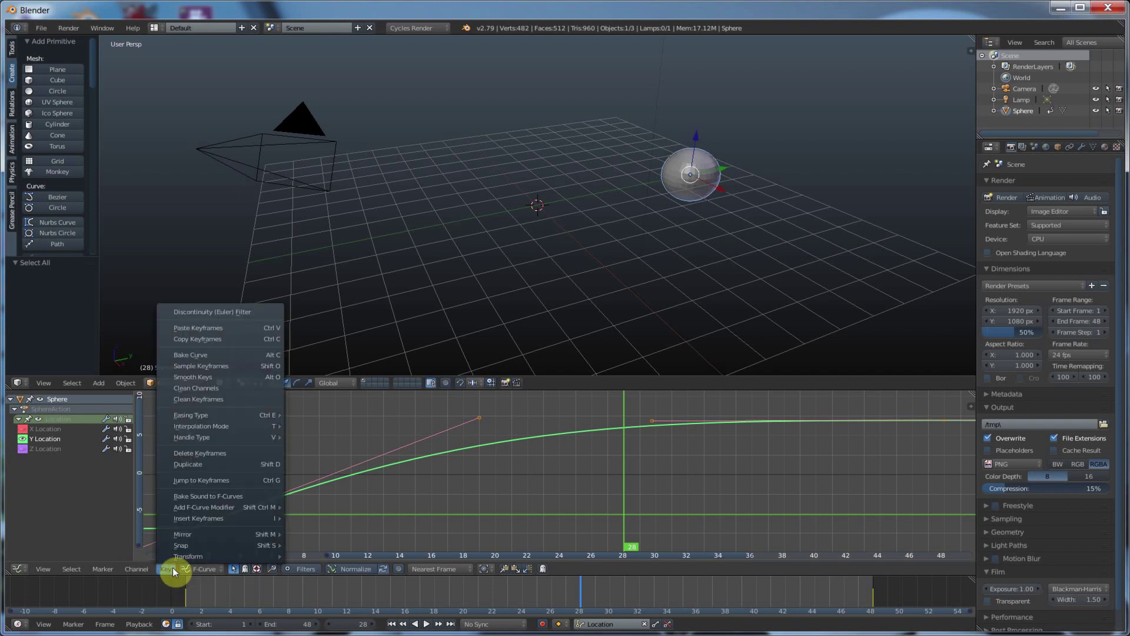
{"action": "mouse_move", "coordinate": [217, 425]}
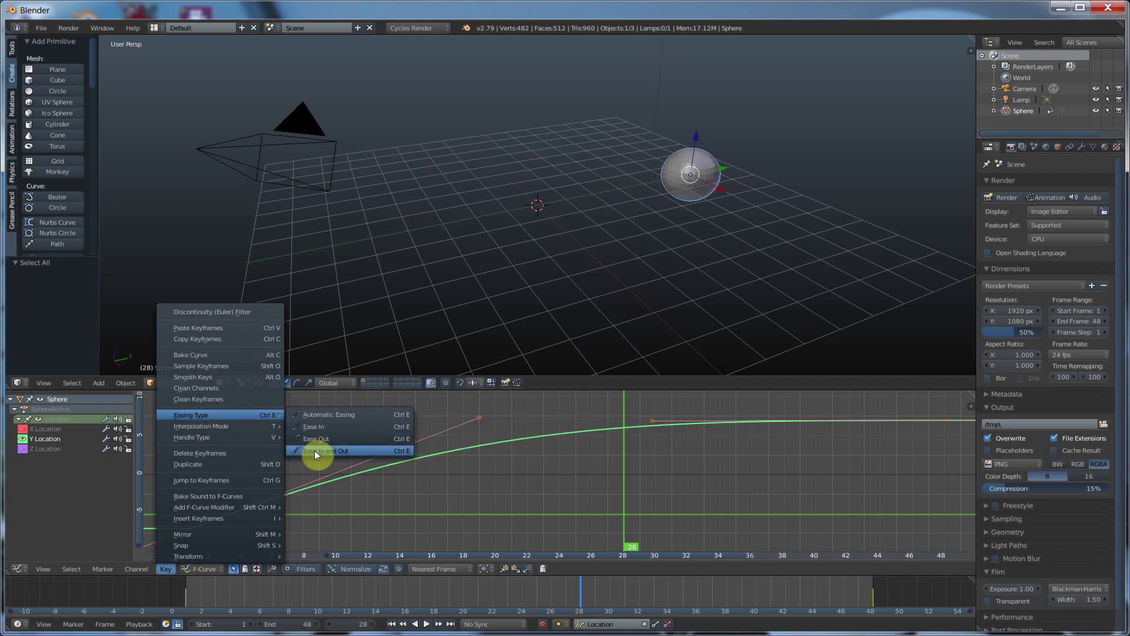
{"action": "mouse_move", "coordinate": [208, 429]}
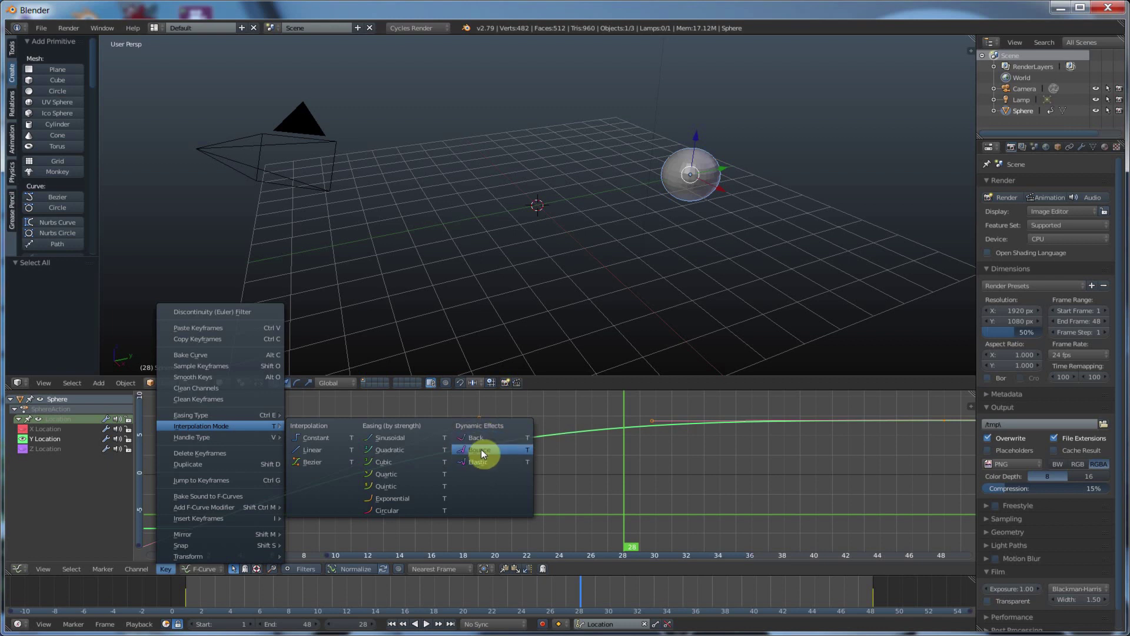
Switch the keyframes to Linear interpolation and preview the motion, stopping at frame 41.
{"action": "left_click", "coordinate": [311, 451]}
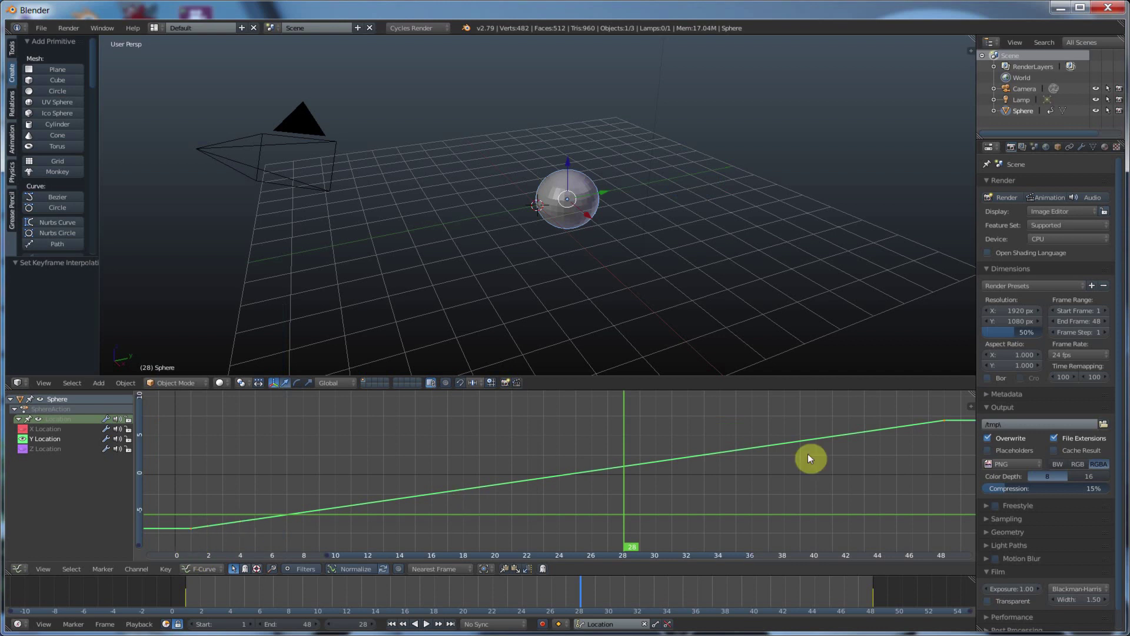
{"action": "left_click", "coordinate": [428, 624]}
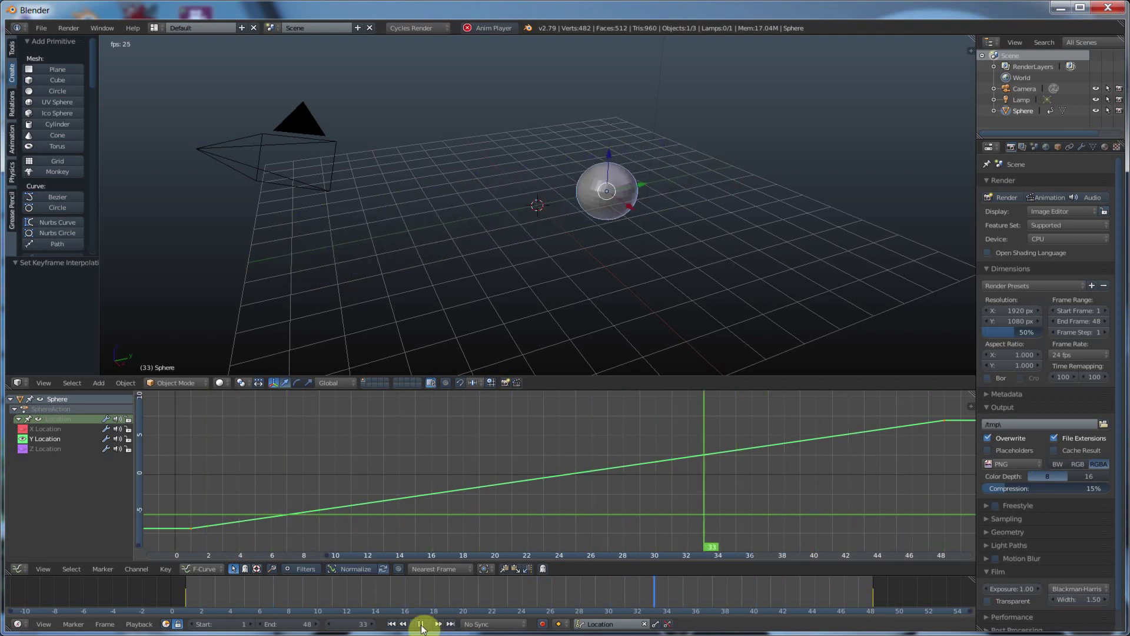
{"action": "left_click", "coordinate": [420, 624]}
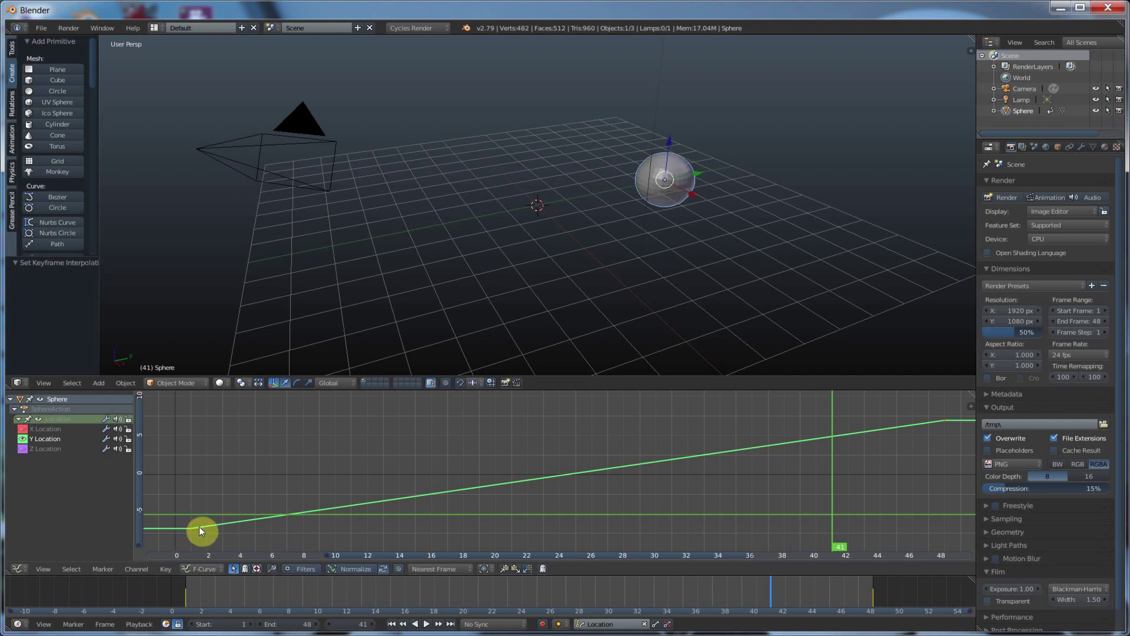
Set Constant interpolation and play the animation from frame 1, stopping at frame 31.
{"action": "left_click", "coordinate": [167, 569]}
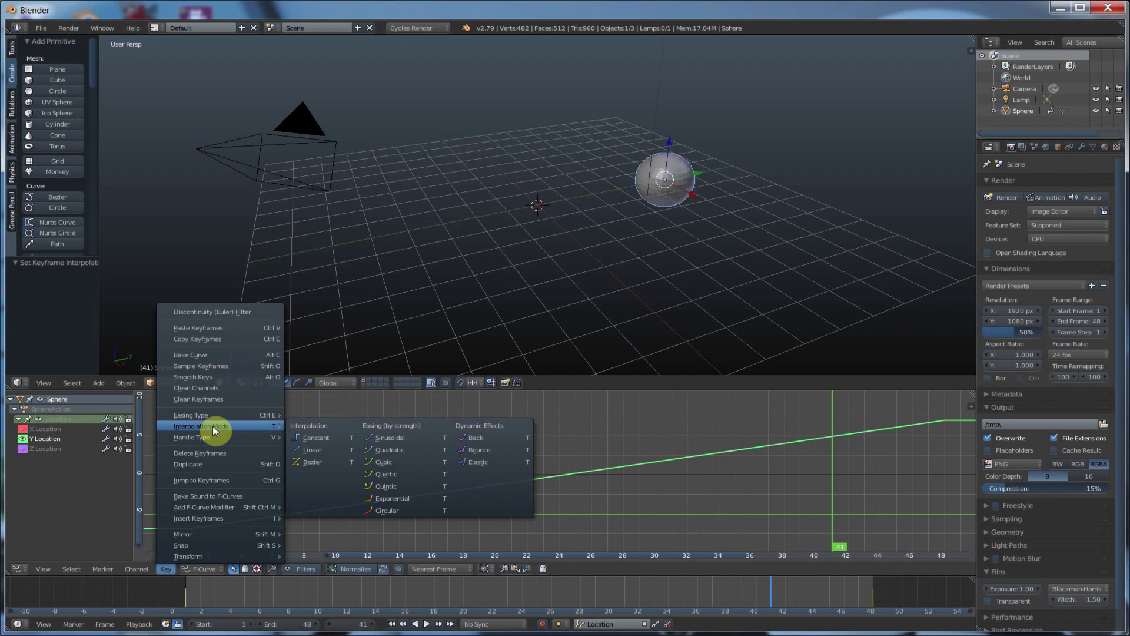
{"action": "left_click", "coordinate": [306, 438]}
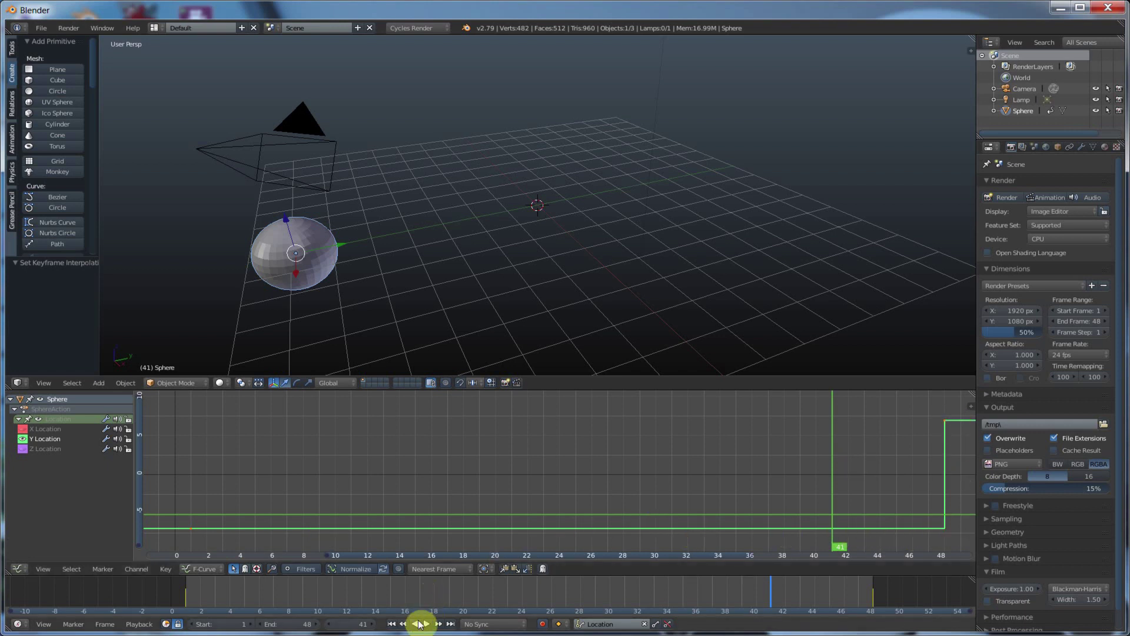
{"action": "left_click", "coordinate": [389, 625]}
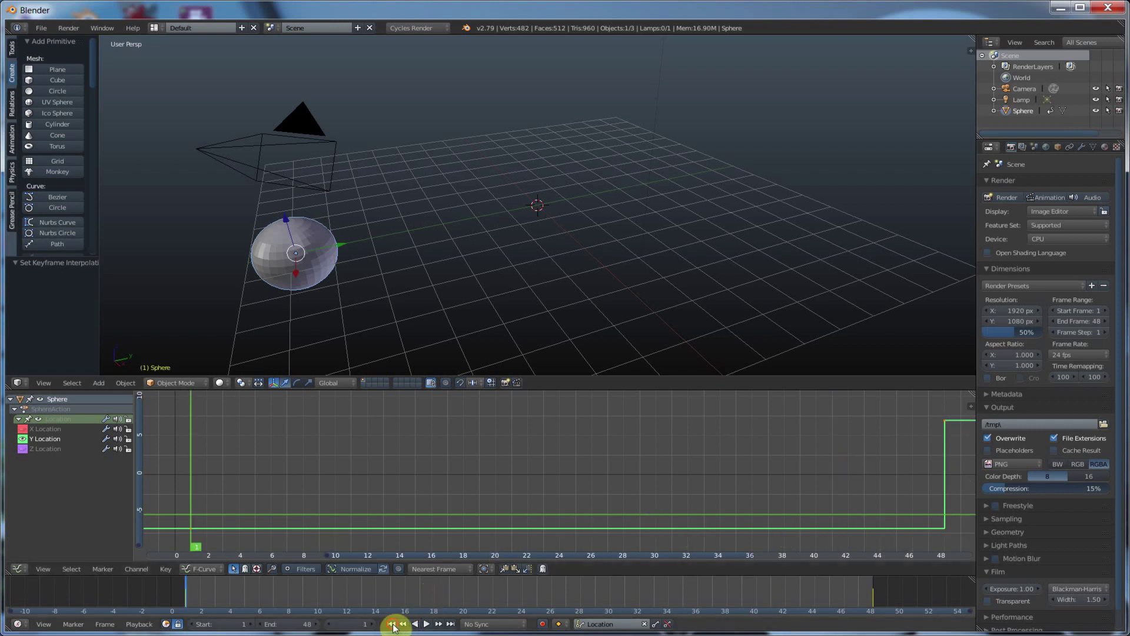
{"action": "left_click", "coordinate": [428, 625]}
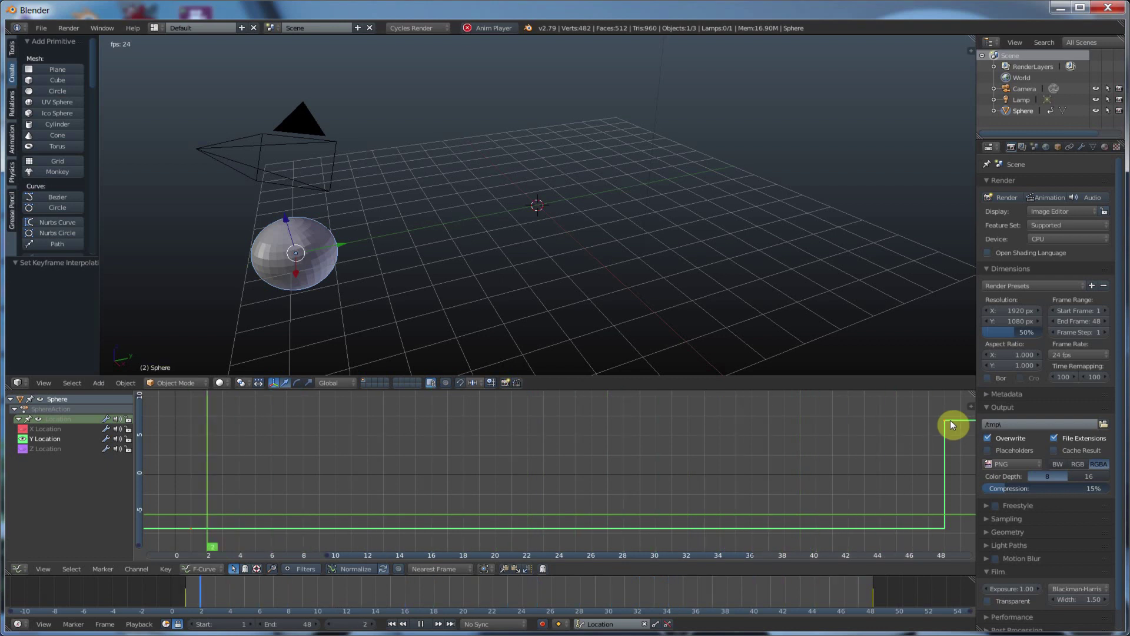
{"action": "left_click", "coordinate": [425, 625]}
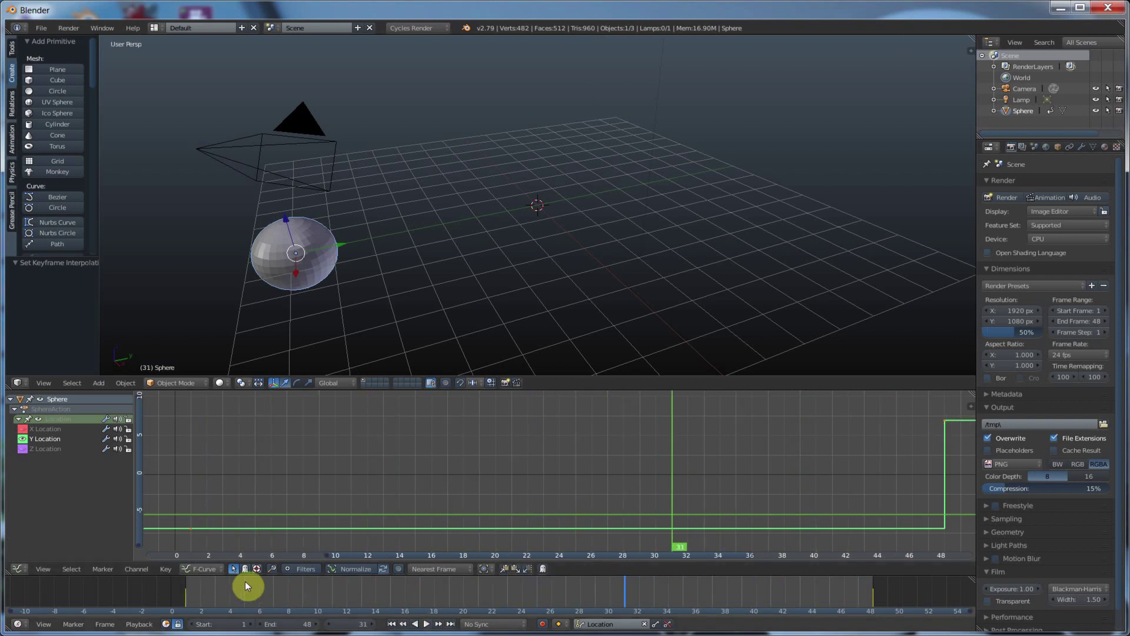
Apply Bounce easing to the keyframes and preview it, pausing at frame 35.
{"action": "left_click", "coordinate": [175, 568]}
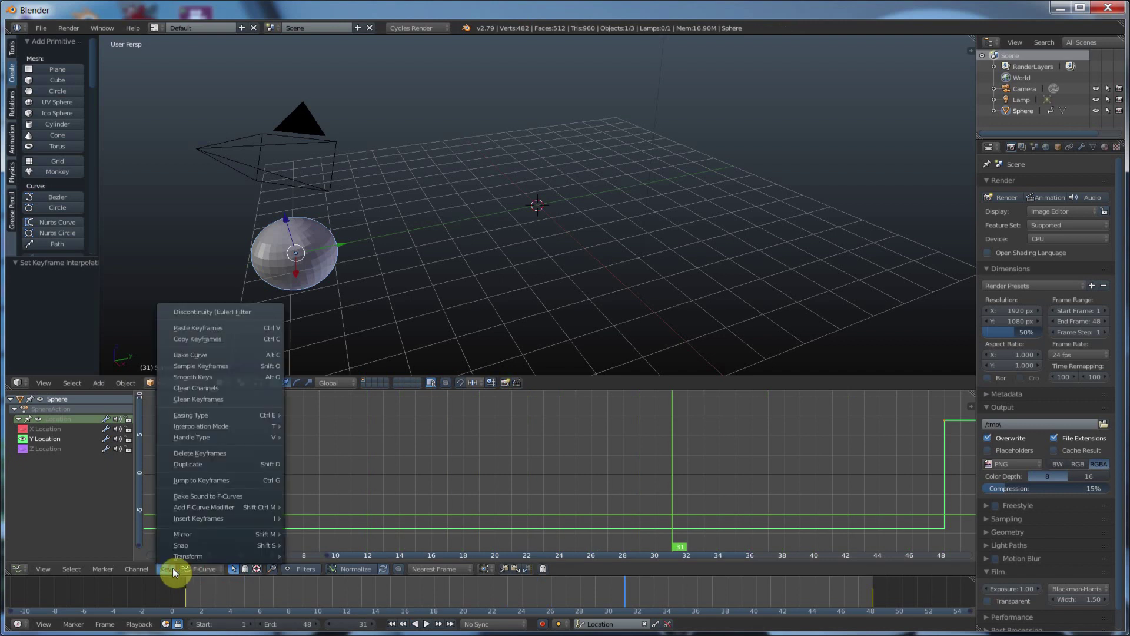
{"action": "mouse_move", "coordinate": [211, 428]}
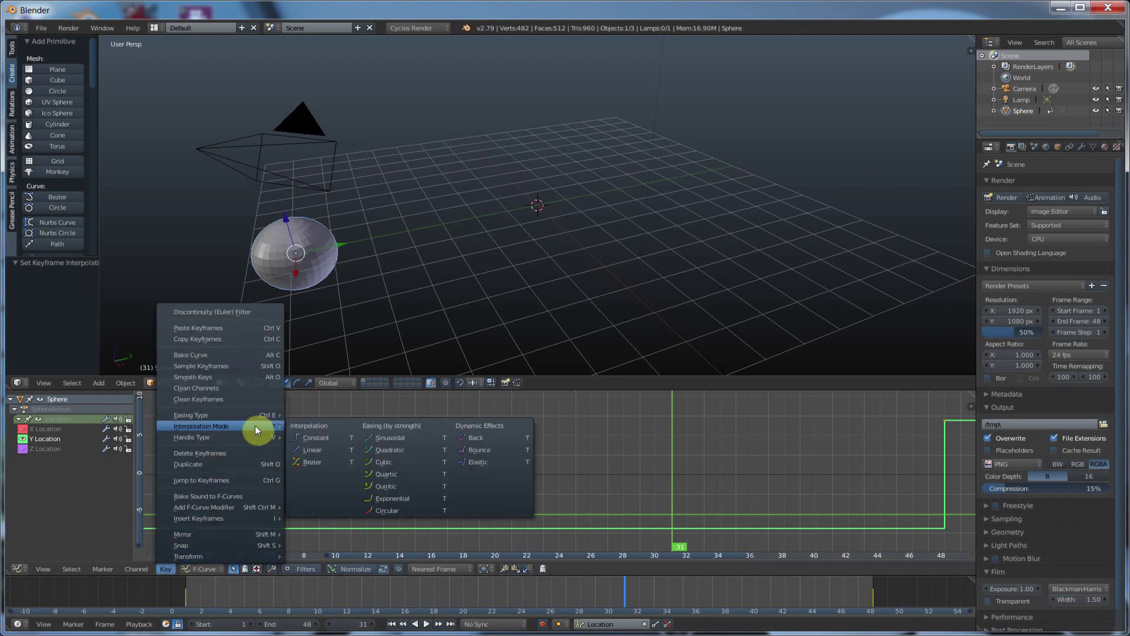
{"action": "left_click", "coordinate": [473, 451]}
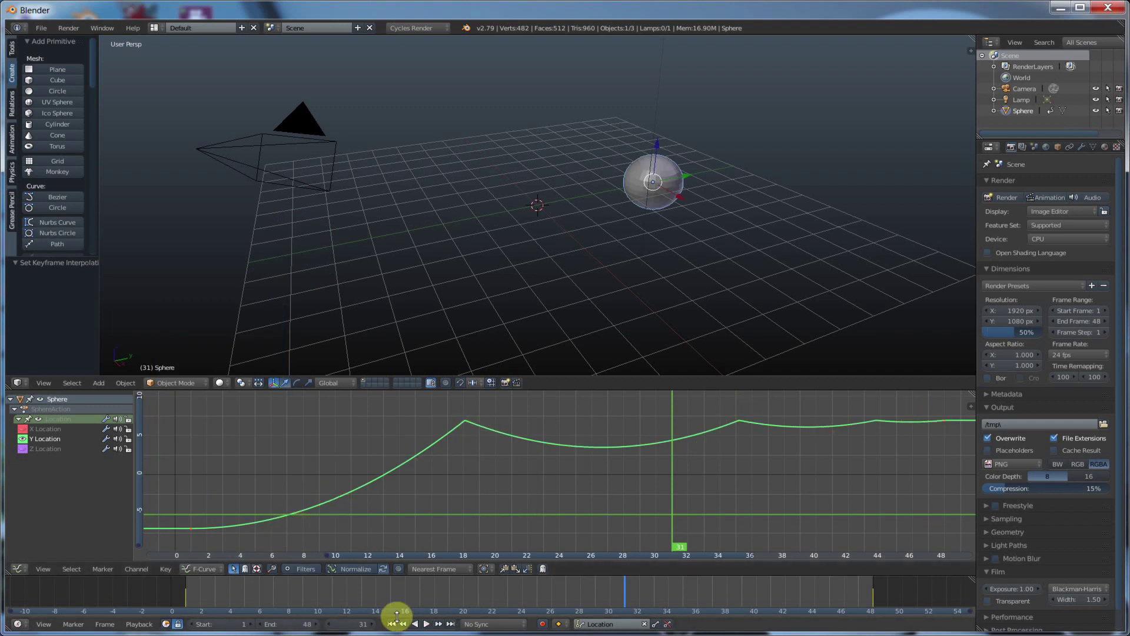
{"action": "left_click", "coordinate": [426, 624]}
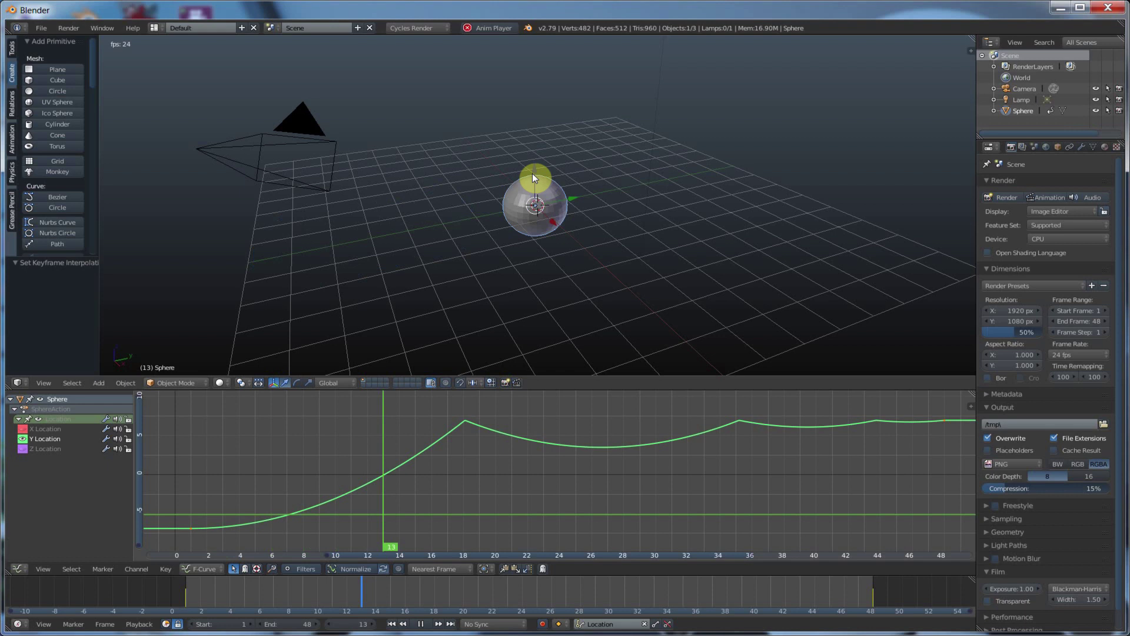
{"action": "left_click", "coordinate": [420, 624]}
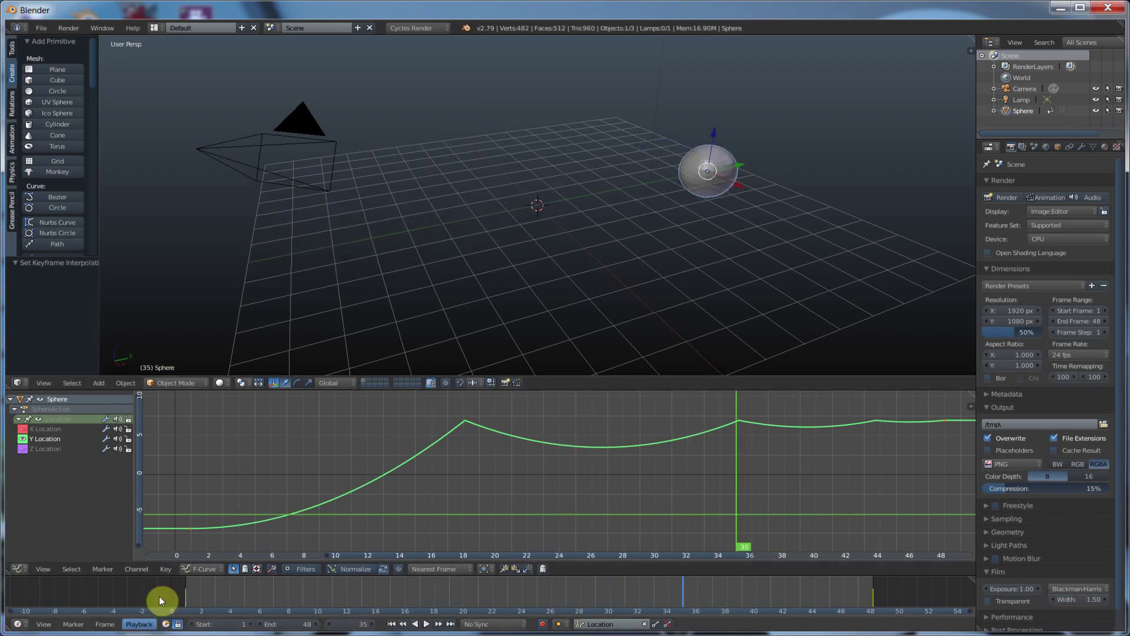
Apply Elastic easing to the Y Location keyframes.
{"action": "left_click", "coordinate": [165, 569]}
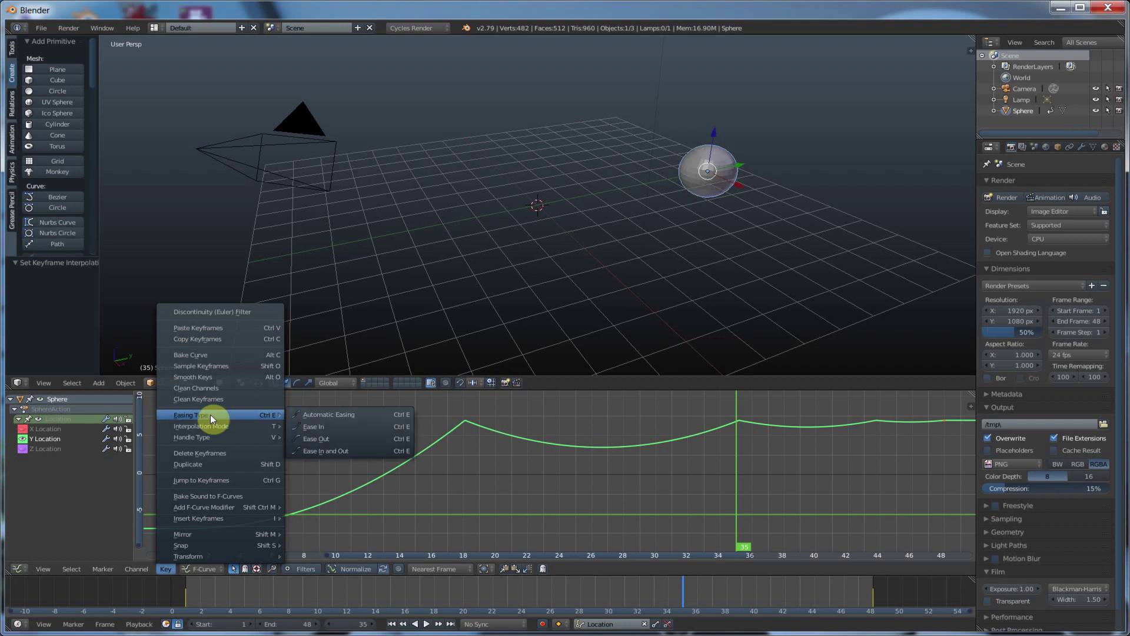
{"action": "mouse_move", "coordinate": [210, 426]}
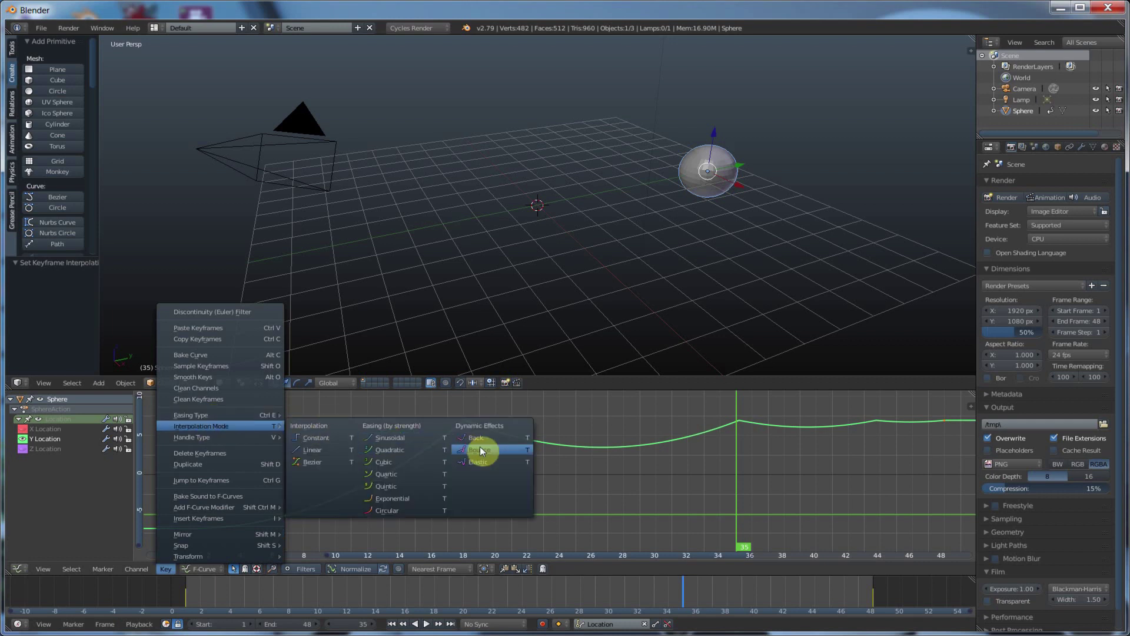
{"action": "left_click", "coordinate": [484, 461]}
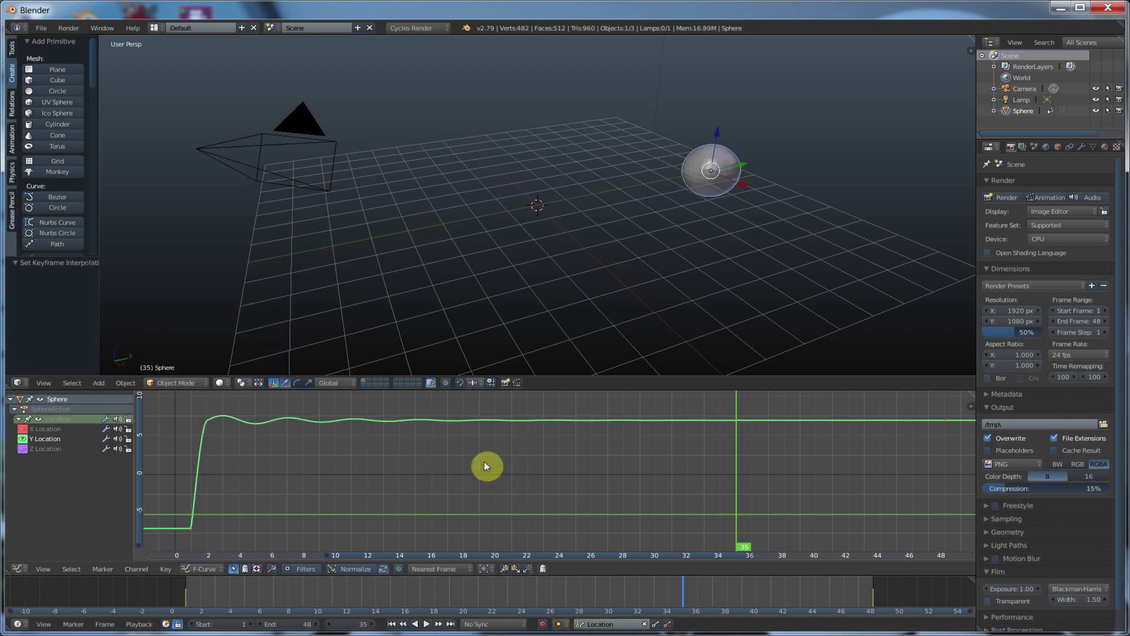
Play the elastic animation from frame 1 and stop it at frame 45.
{"action": "left_click", "coordinate": [391, 624]}
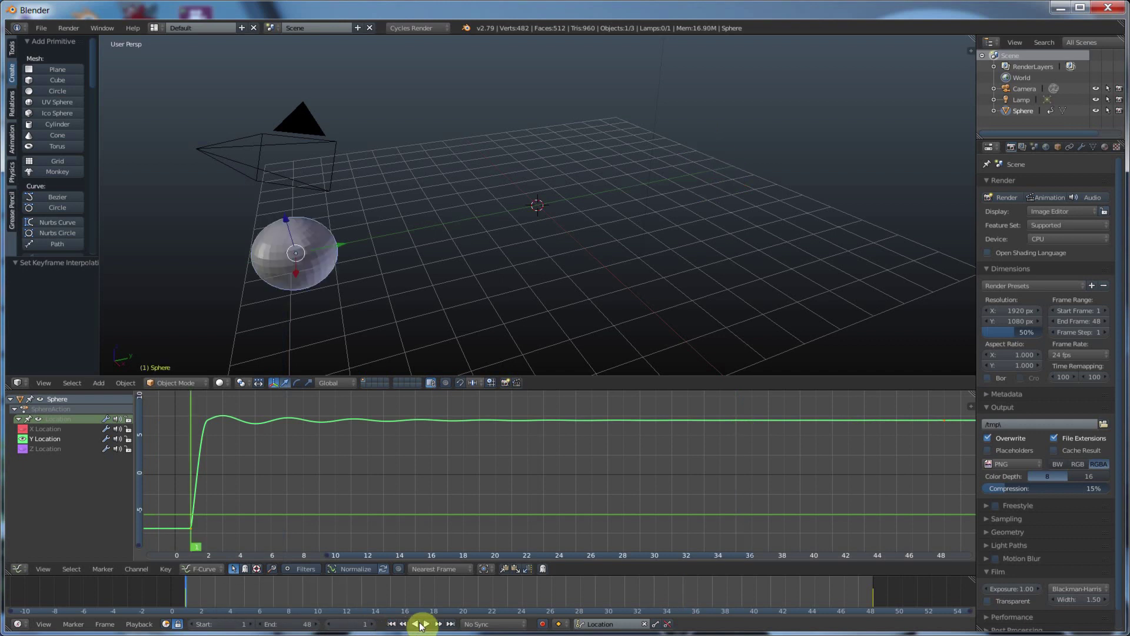
{"action": "left_click", "coordinate": [415, 624]}
{"action": "left_click", "coordinate": [421, 624]}
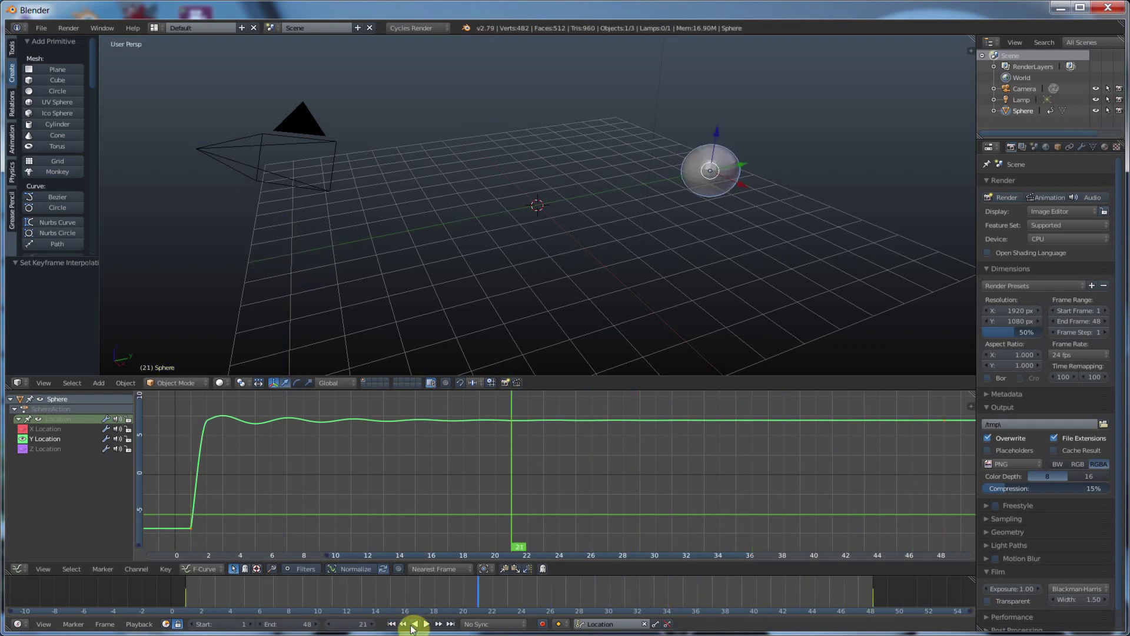
{"action": "left_click", "coordinate": [392, 624]}
{"action": "left_click", "coordinate": [426, 624]}
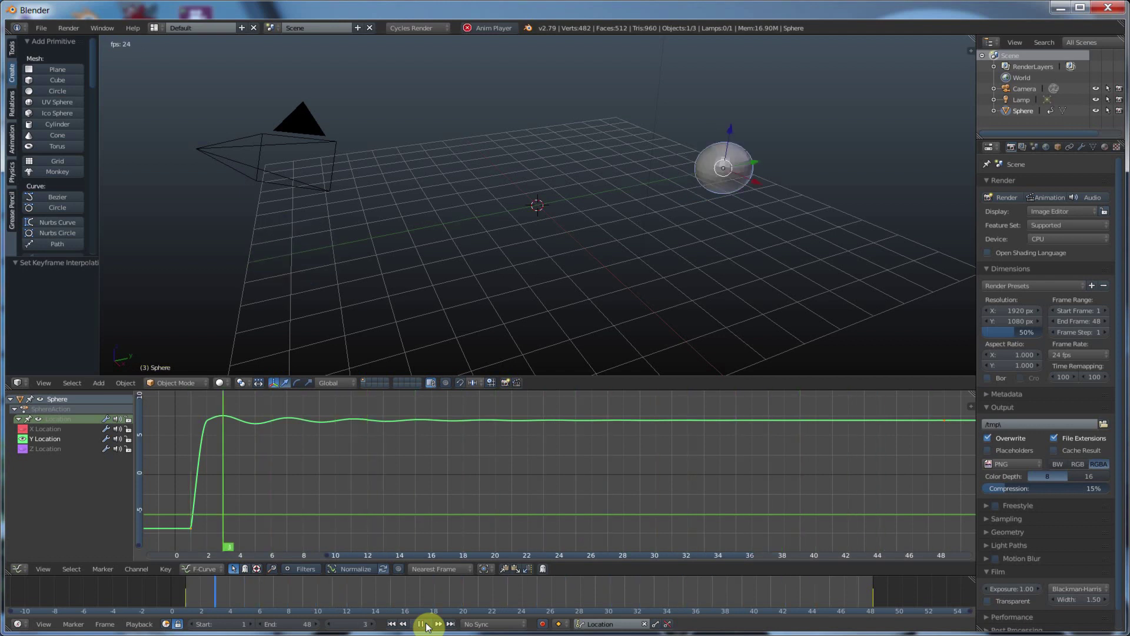
{"action": "left_click", "coordinate": [421, 624]}
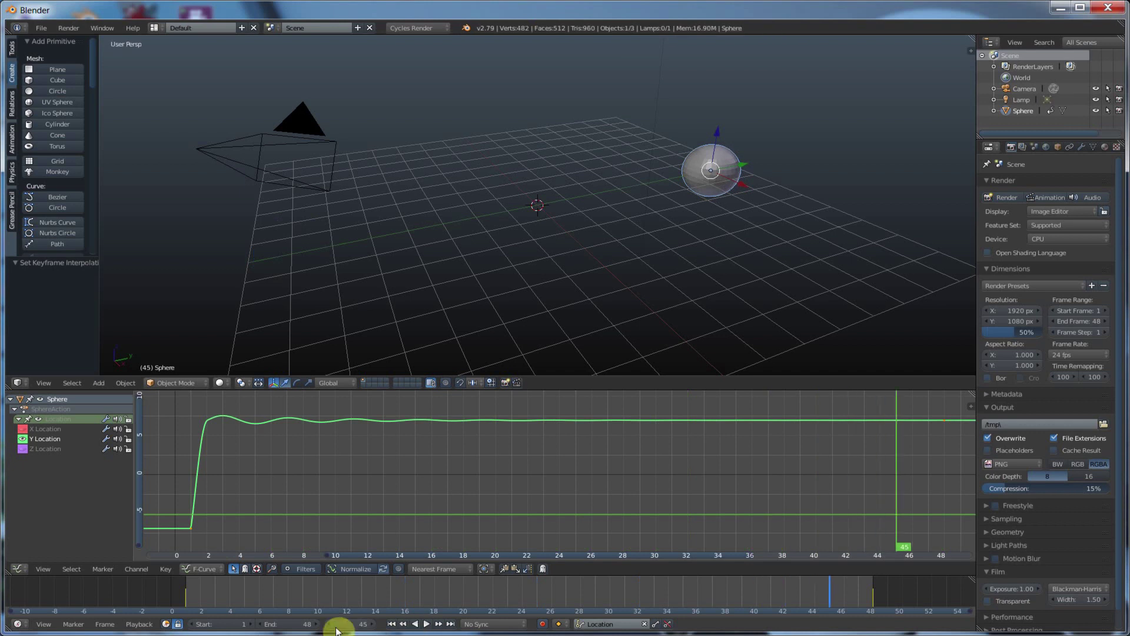
Apply Back easing from Dynamic Effects and preview the overshoot, stopping at frame 44.
{"action": "left_click", "coordinate": [165, 568]}
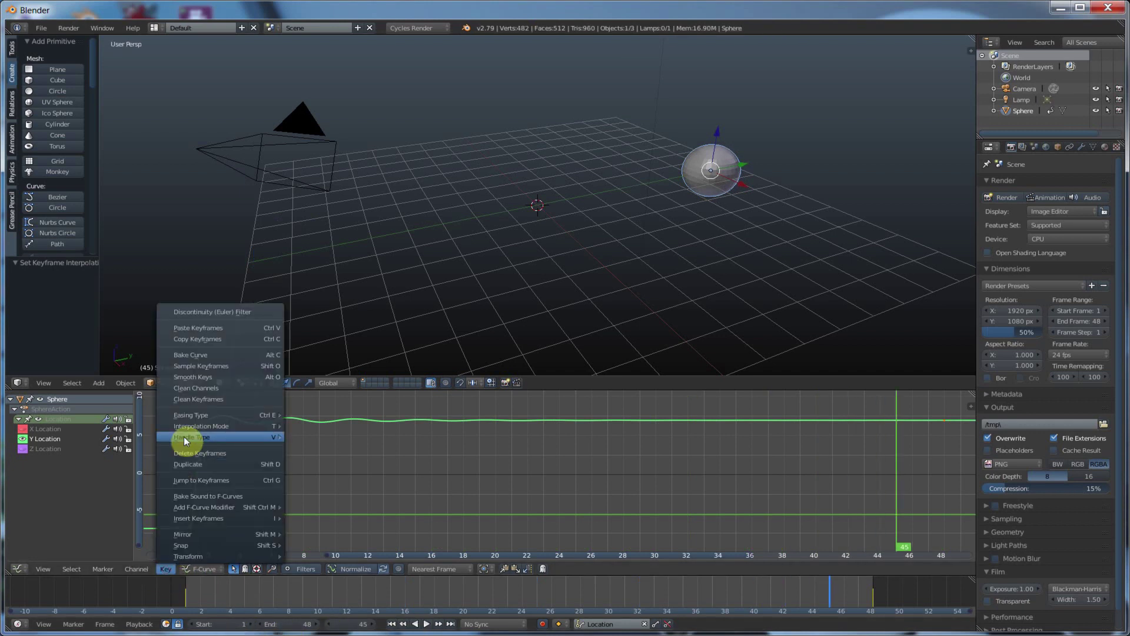
{"action": "mouse_move", "coordinate": [184, 436]}
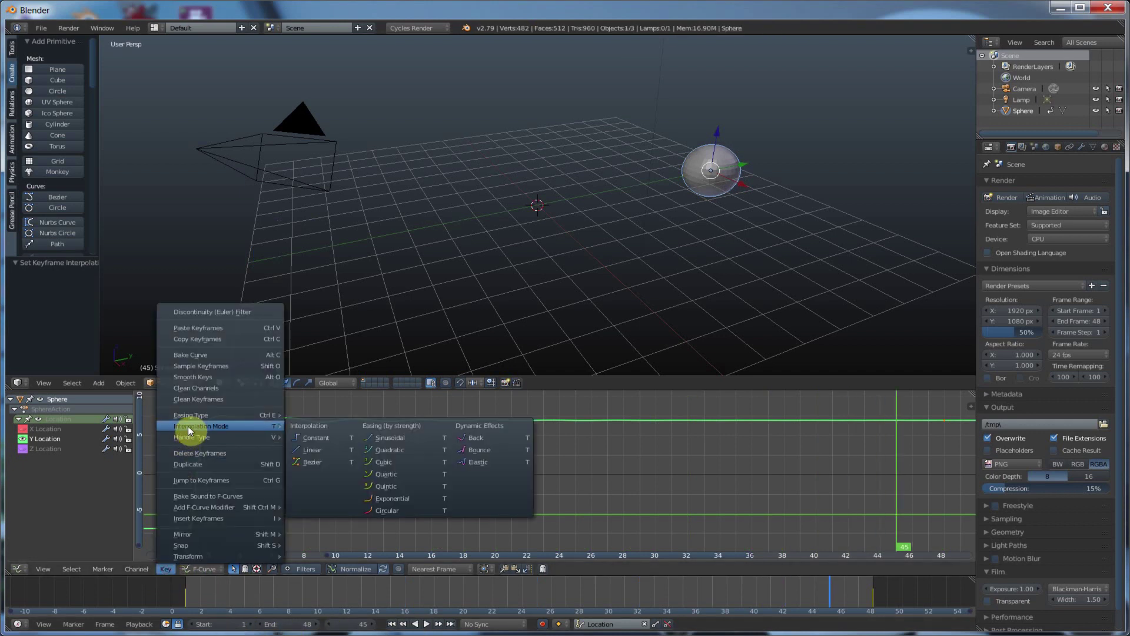
{"action": "left_click", "coordinate": [473, 438]}
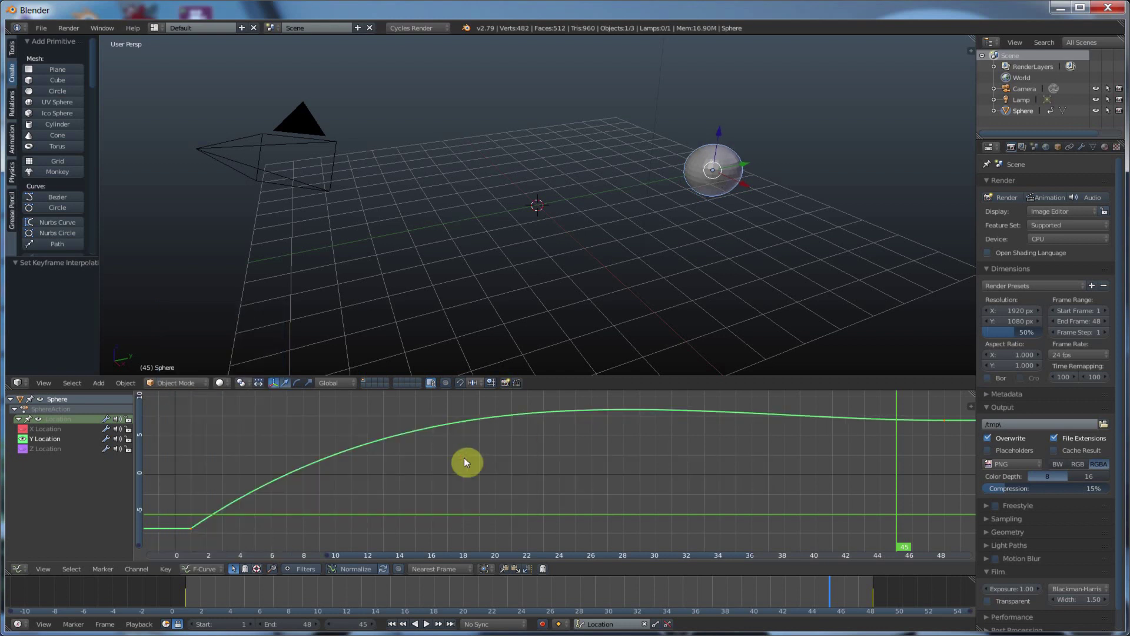
{"action": "left_click", "coordinate": [426, 624]}
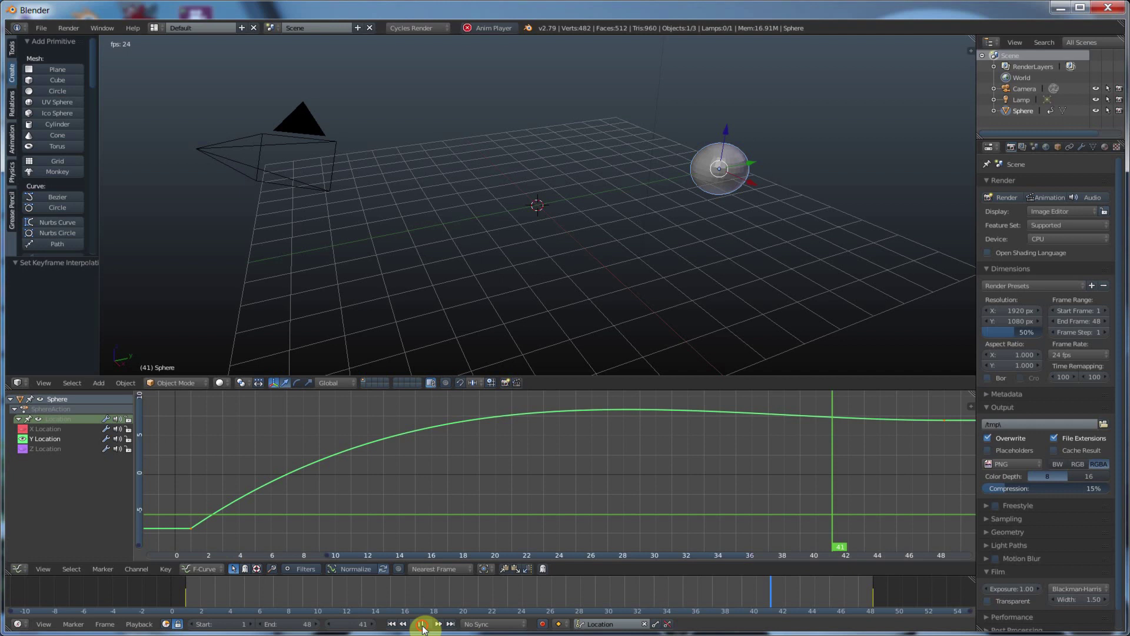
{"action": "key", "text": "alt+a"}
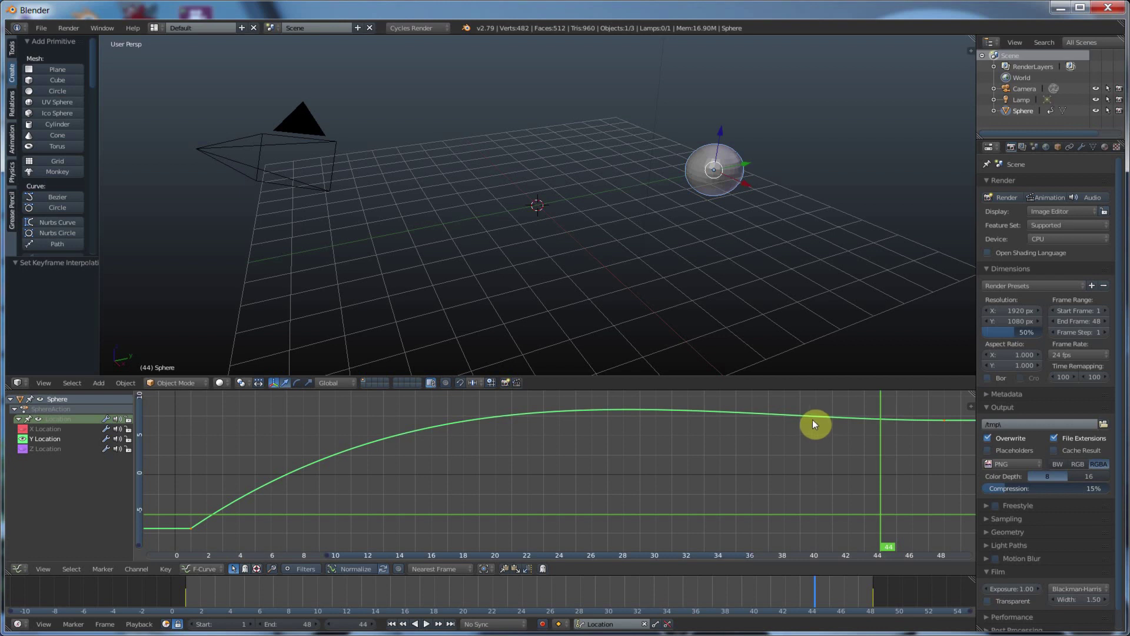
Move the final keyframe back to about frame 18 and play the shortened animation.
{"action": "key", "text": "g"}
{"action": "left_click", "coordinate": [945, 404]}
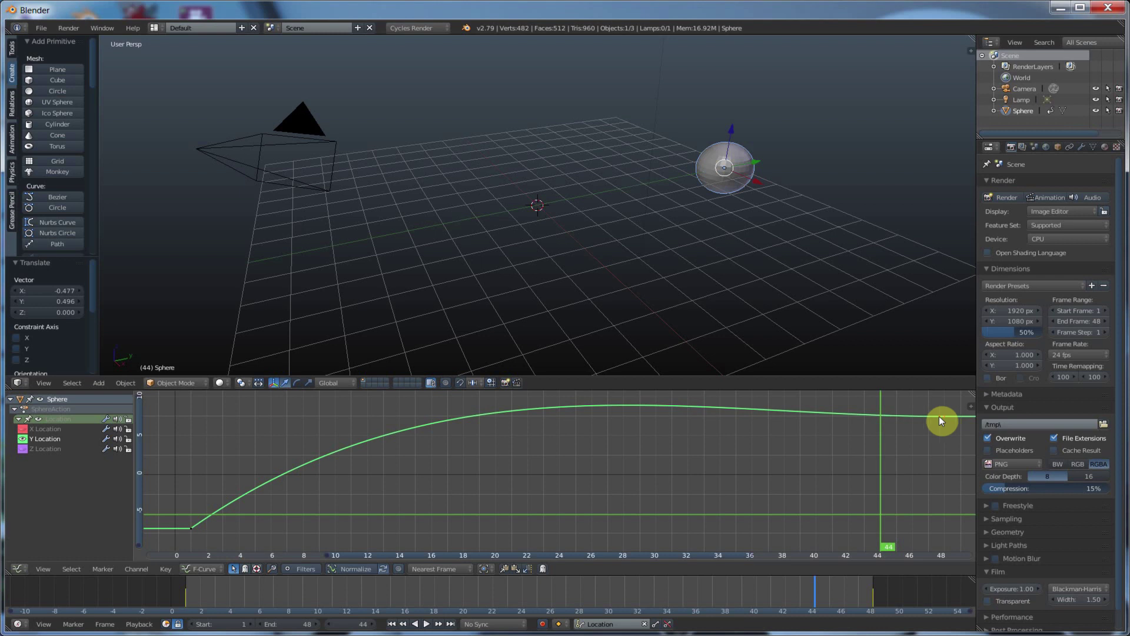
{"action": "key", "text": "g"}
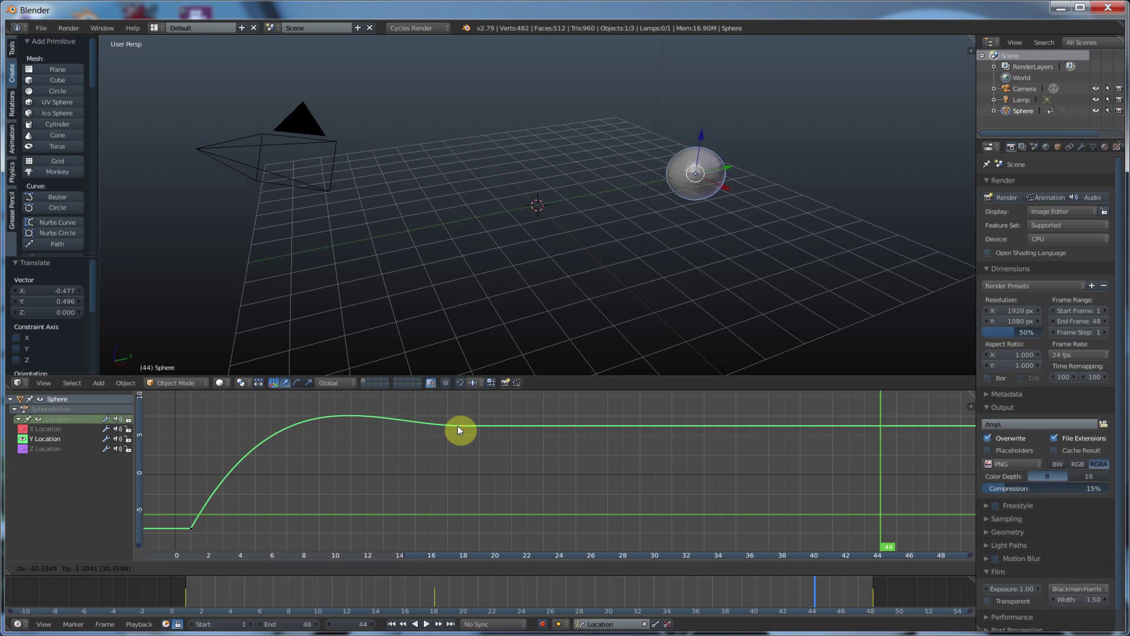
{"action": "left_click", "coordinate": [459, 428]}
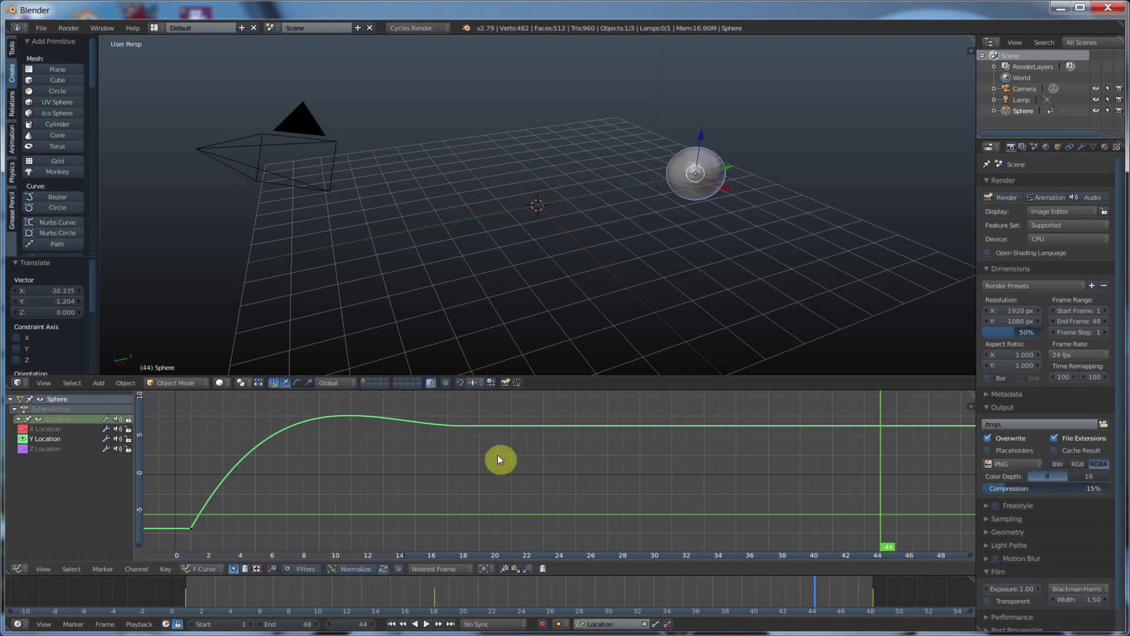
{"action": "left_click", "coordinate": [426, 624]}
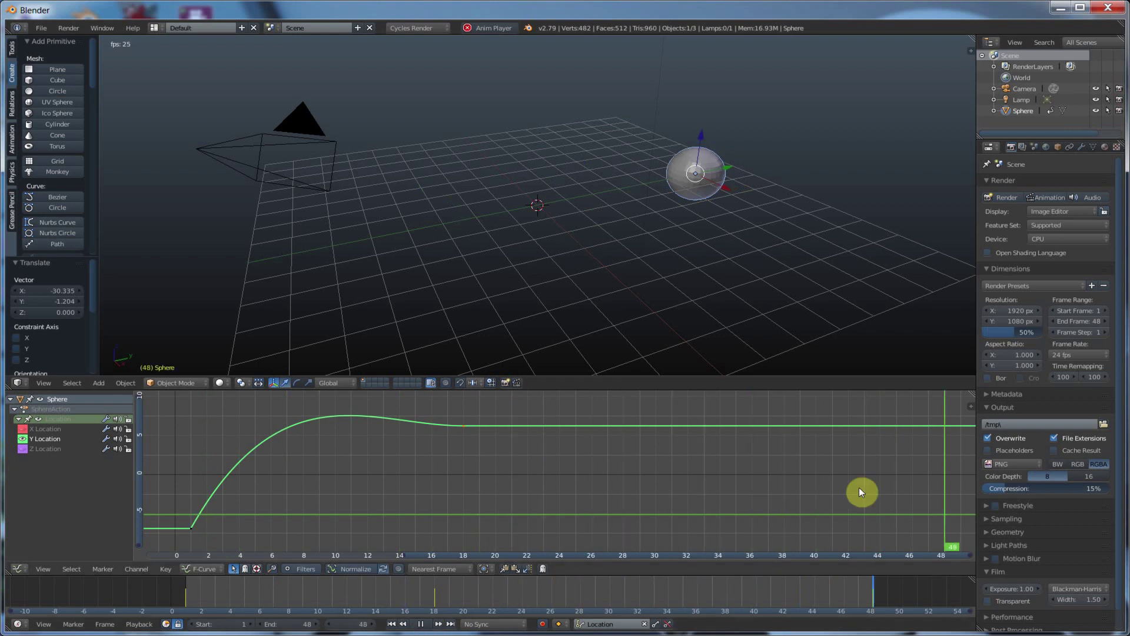
{"action": "key", "text": "alt+a"}
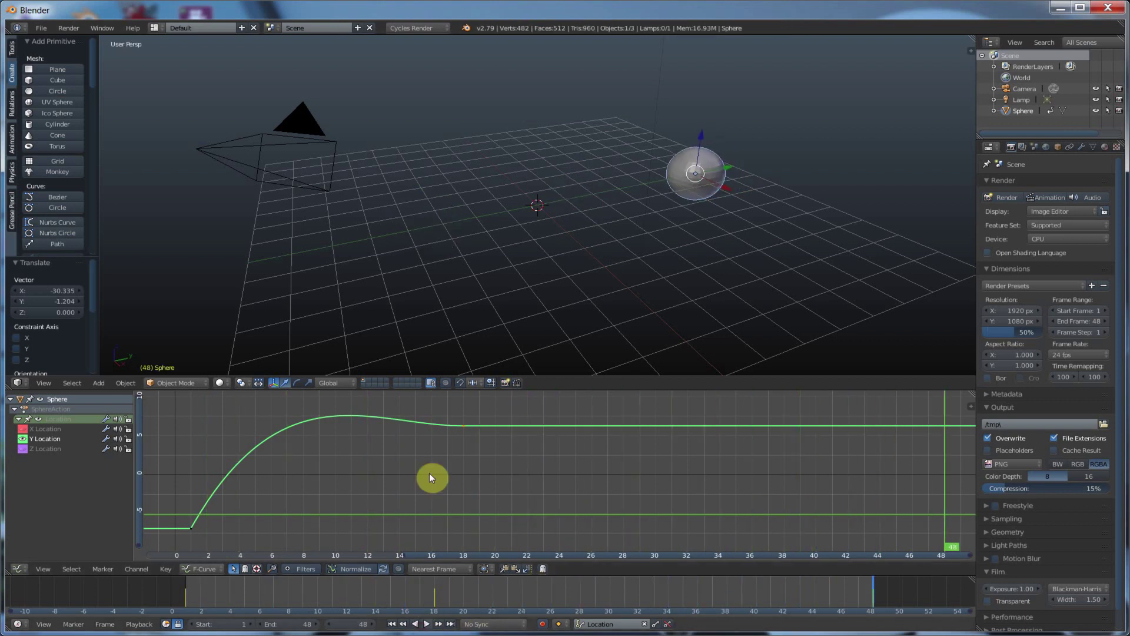
{"action": "key", "text": "g"}
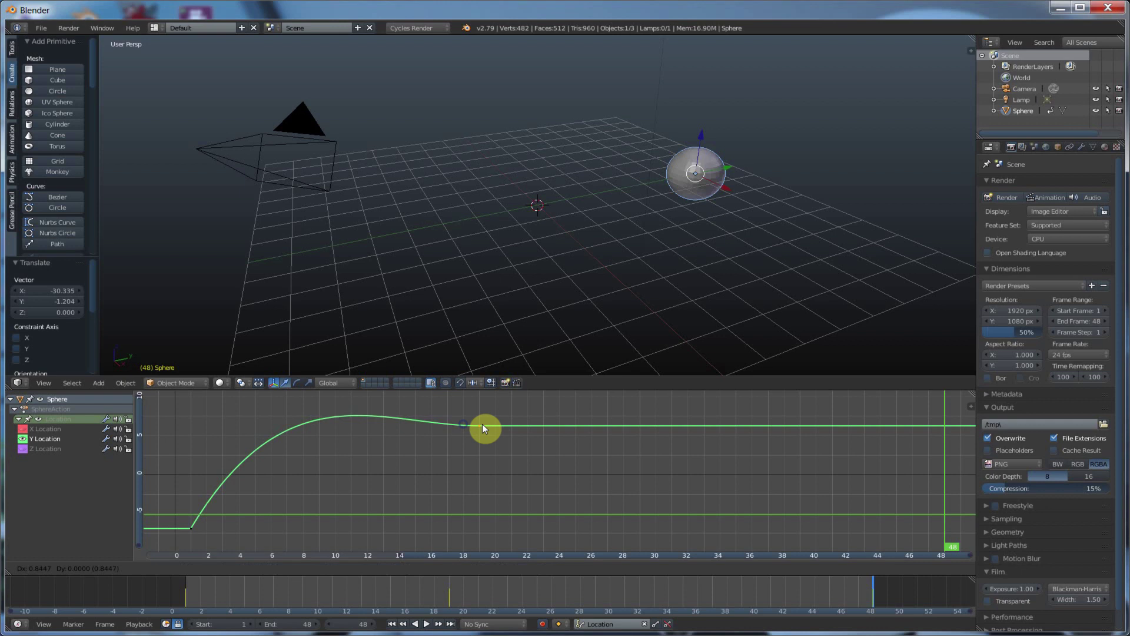
Drop the settling keyframe at frame 32 and Ctrl+click keyframes near frames 16, 11 and 4.
{"action": "left_click", "coordinate": [685, 425]}
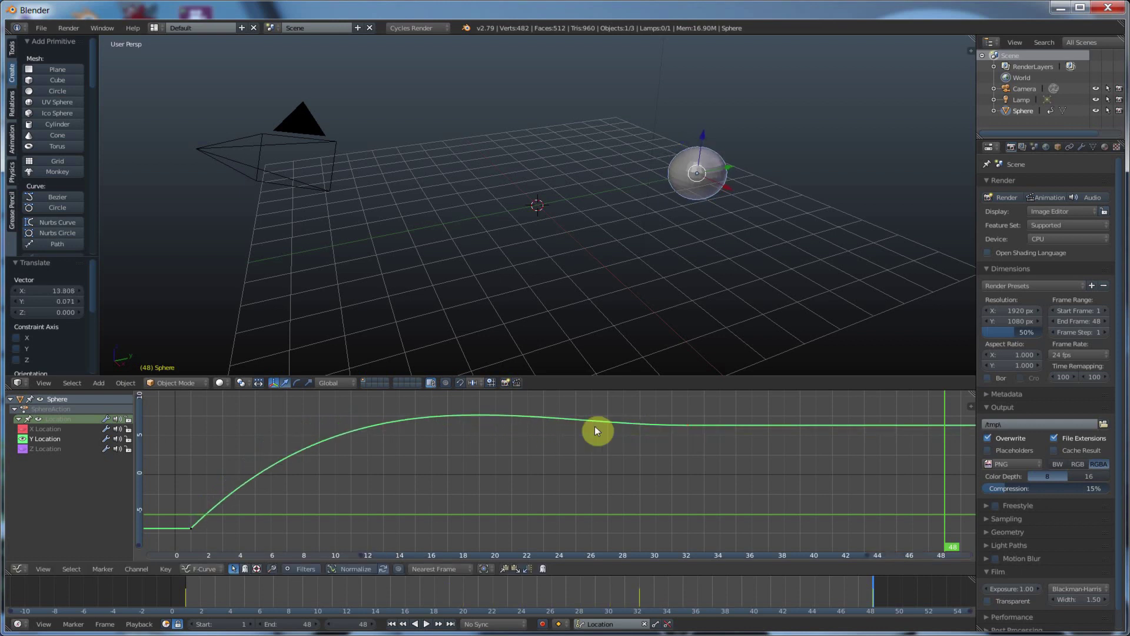
{"action": "left_click", "coordinate": [429, 420], "text": "ctrl"}
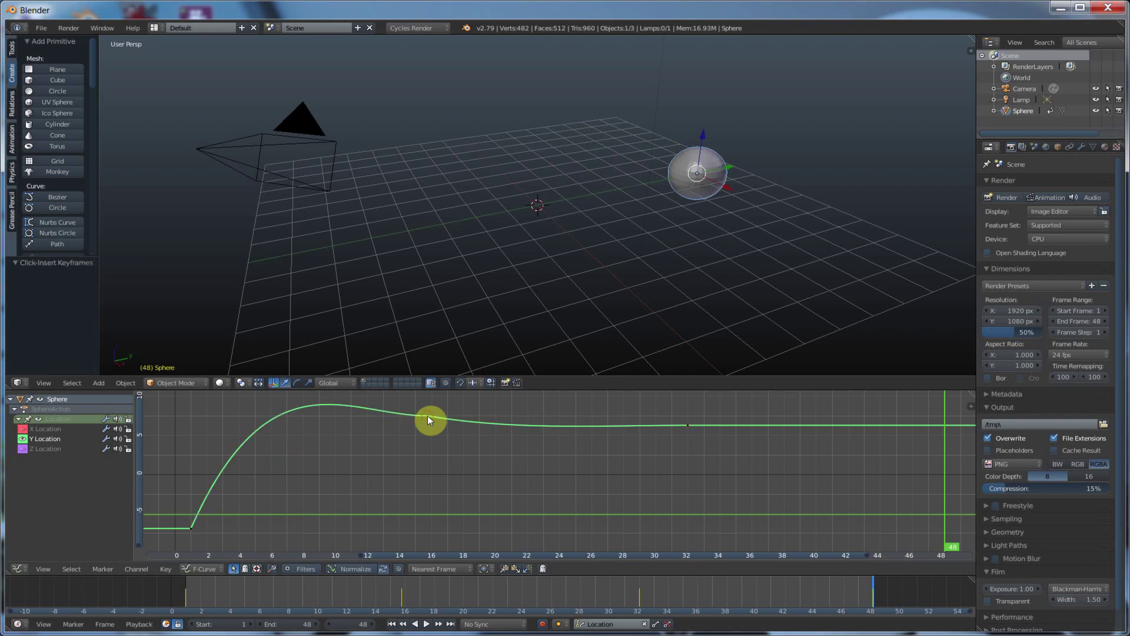
{"action": "left_click", "coordinate": [345, 405], "text": "ctrl"}
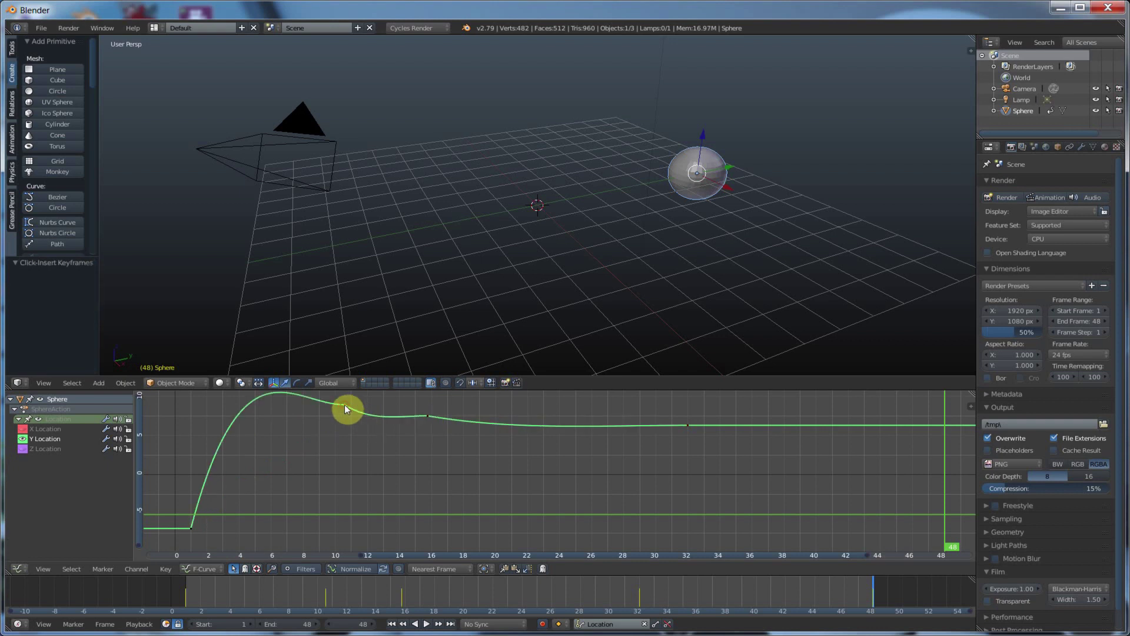
{"action": "left_click", "coordinate": [262, 398], "text": "ctrl"}
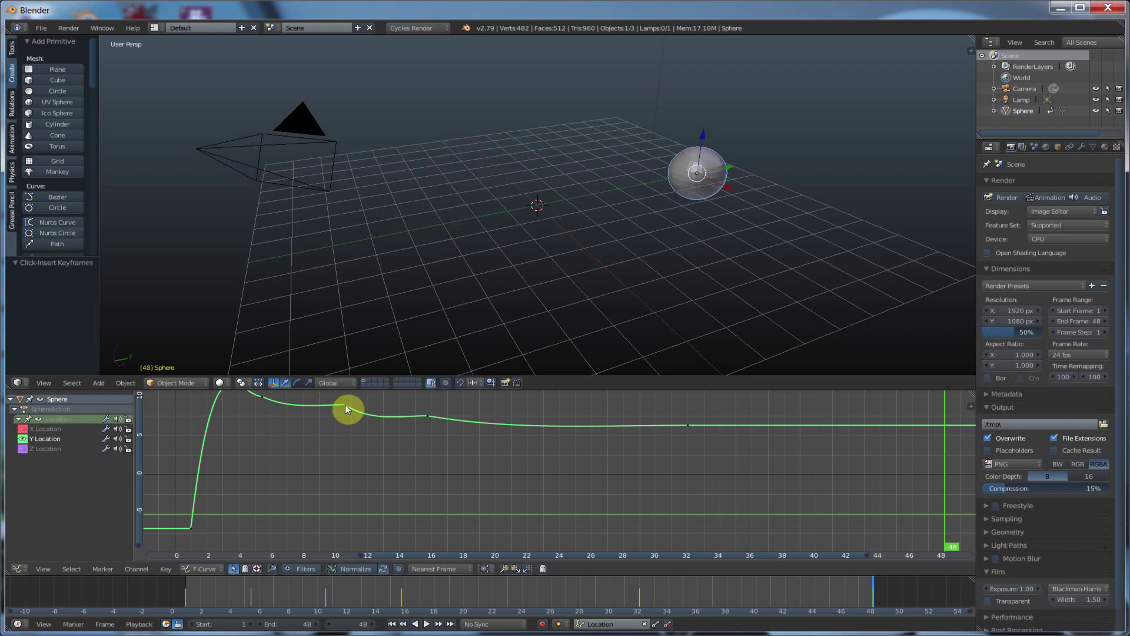
Delete the extra Y Location keyframes near frames 11 and 4, leaving a smooth rise peaking near frame 10.
{"action": "key", "text": "x"}
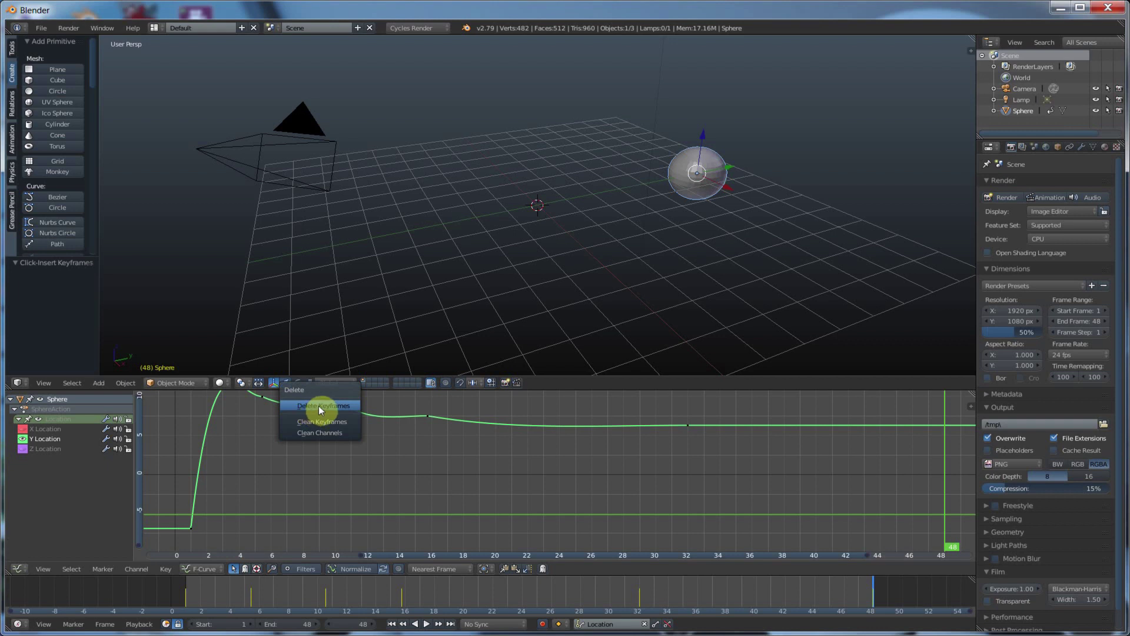
{"action": "left_click", "coordinate": [319, 405]}
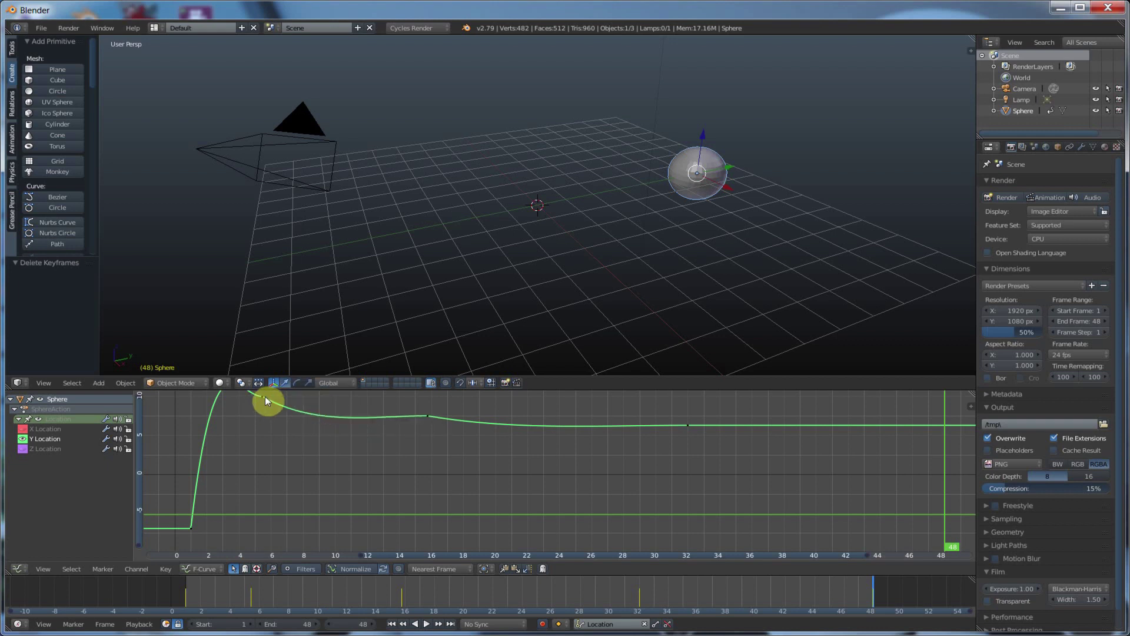
{"action": "key", "text": "x"}
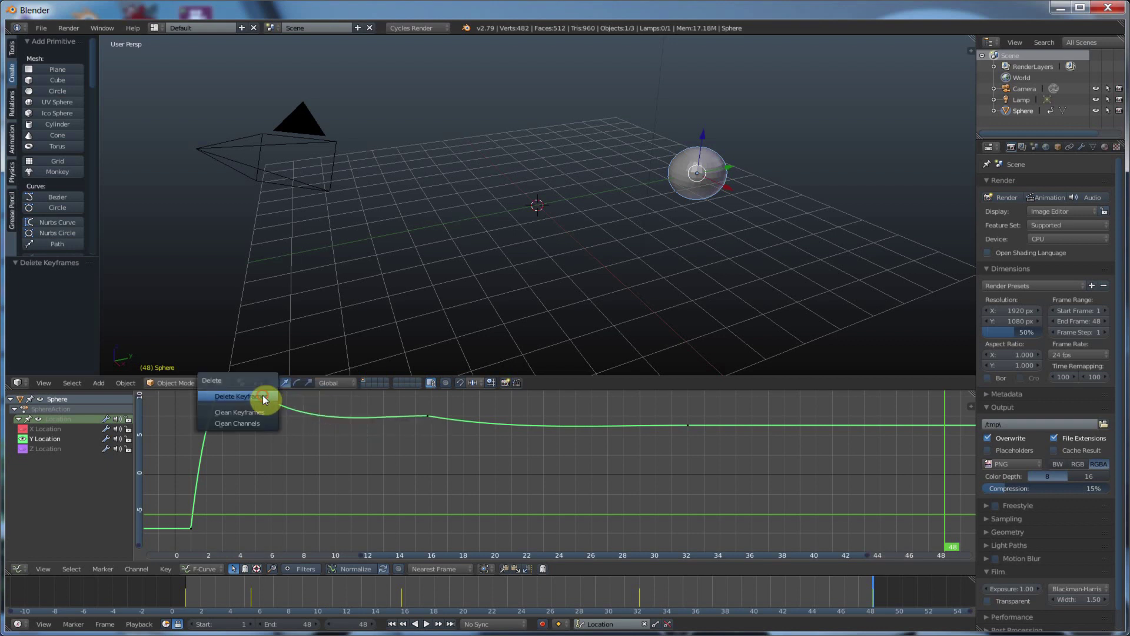
{"action": "left_click", "coordinate": [263, 395]}
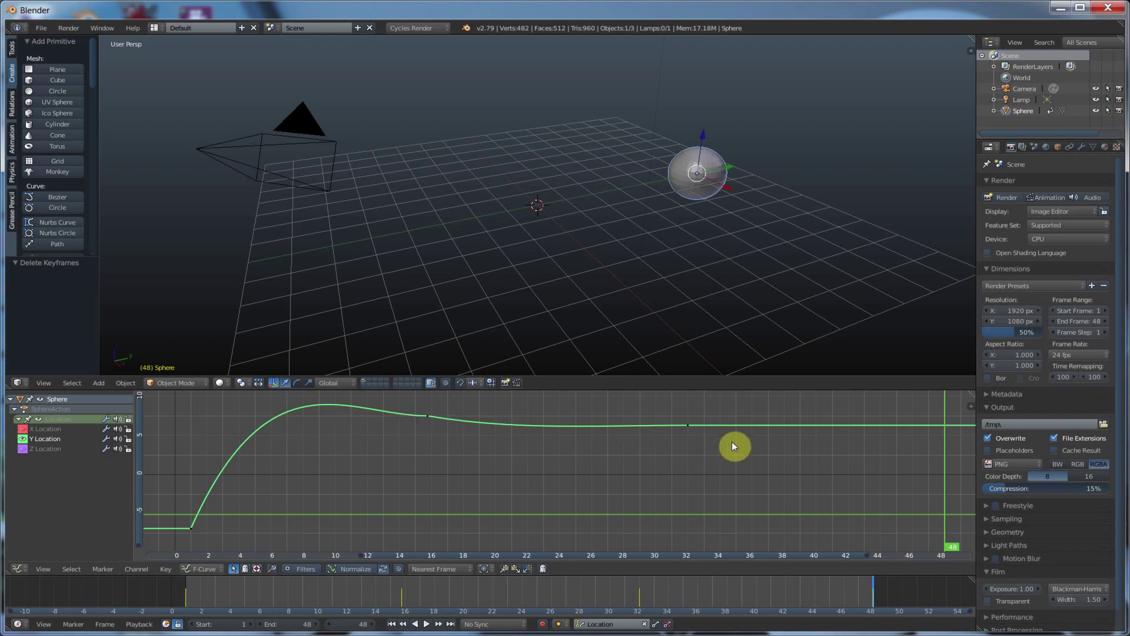